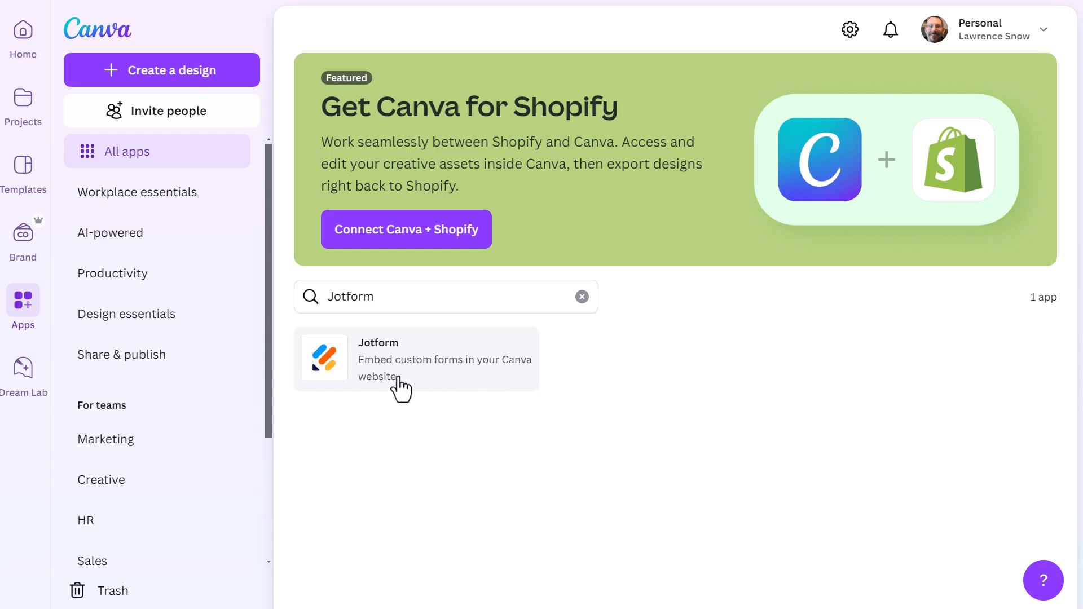
- Open the Jotform app, choose to use it in an existing design, and start a search of the project folders
{"action": "left_click", "coordinate": [402, 366]}
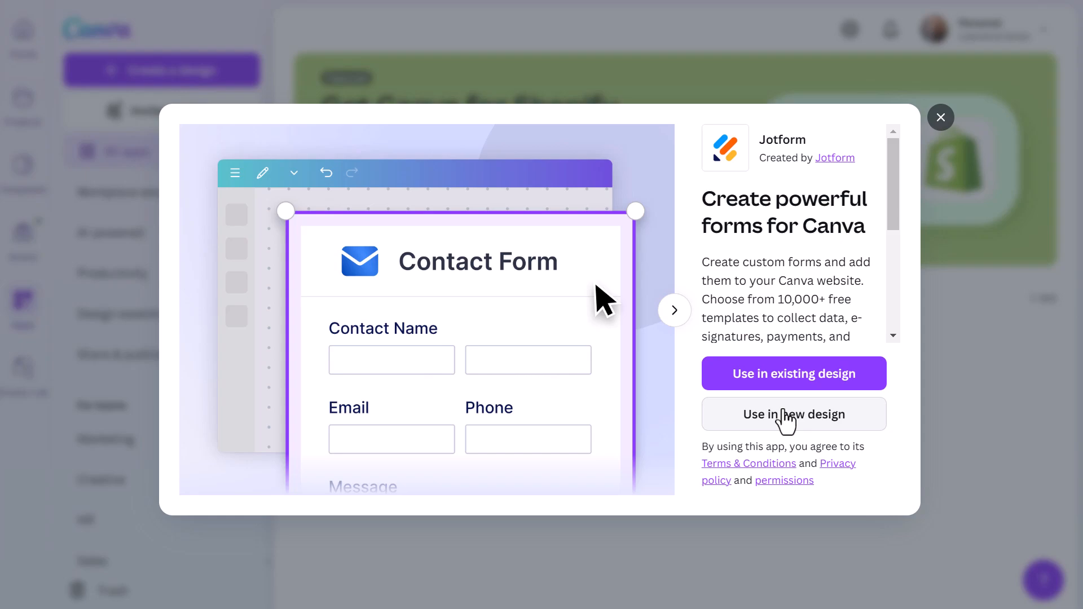
{"action": "left_click", "coordinate": [783, 377]}
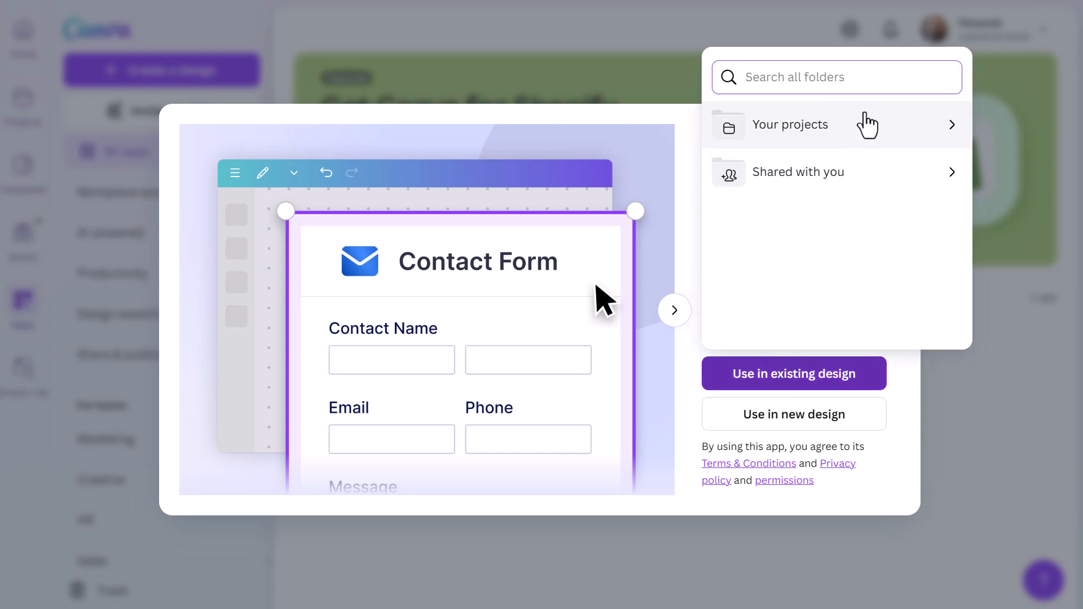
{"action": "left_click", "coordinate": [952, 126]}
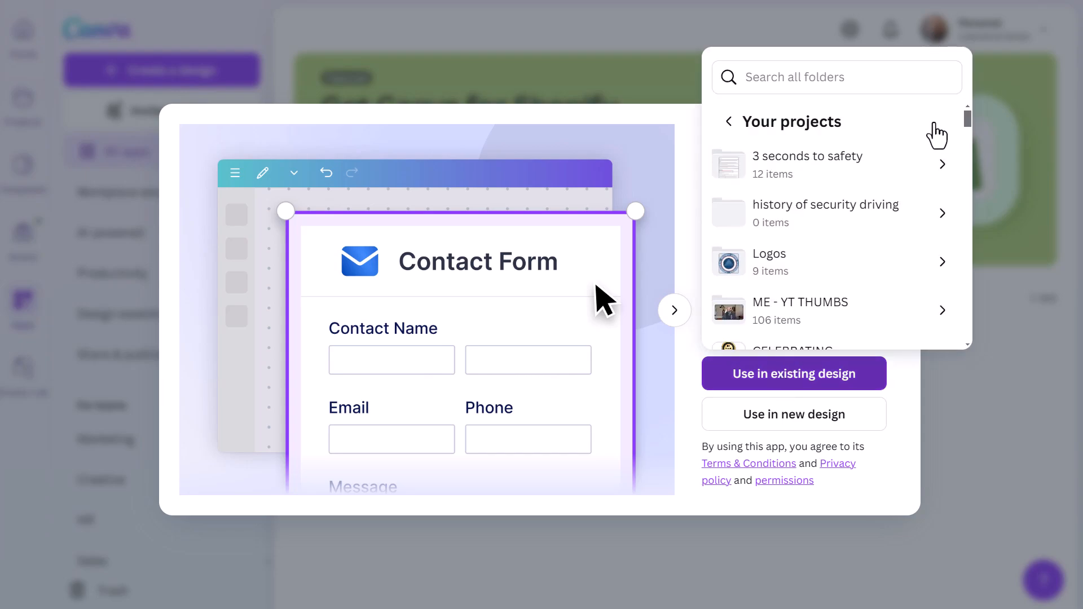
{"action": "left_click", "coordinate": [812, 79]}
{"action": "type", "text": "landing"}
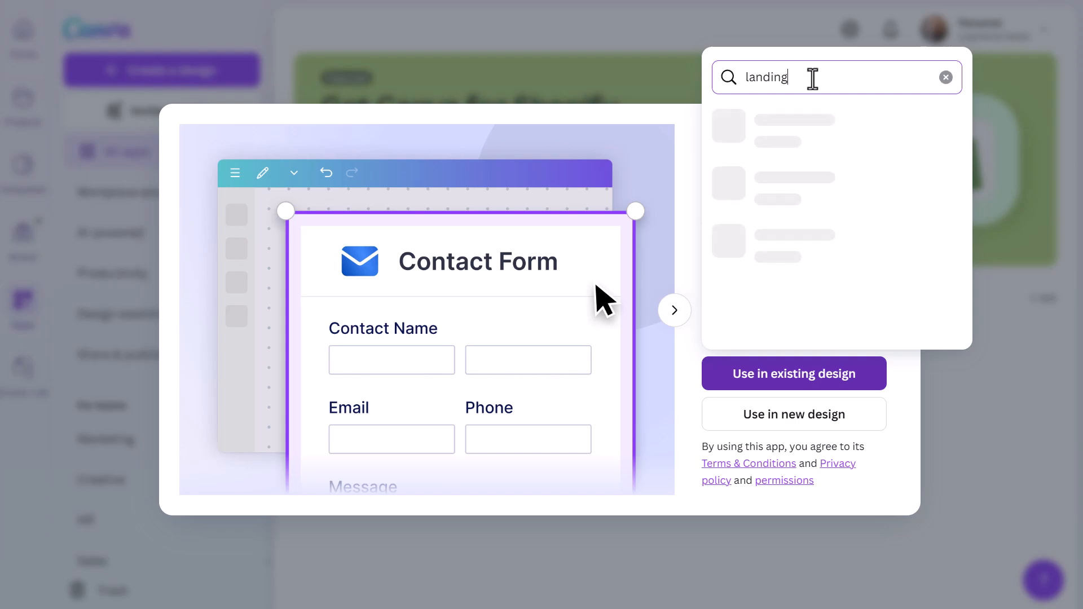
{"action": "key", "text": "BackSpace"}
{"action": "key", "text": "BackSpace"}
{"action": "key", "text": "BackSpace"}
{"action": "key", "text": "BackSpace"}
{"action": "key", "text": "BackSpace"}
{"action": "key", "text": "BackSpace"}
{"action": "key", "text": "BackSpace"}
- Search the projects for "car demo" and open the Car Quote Demo design with the Jotform app
{"action": "type", "text": "car demo"}
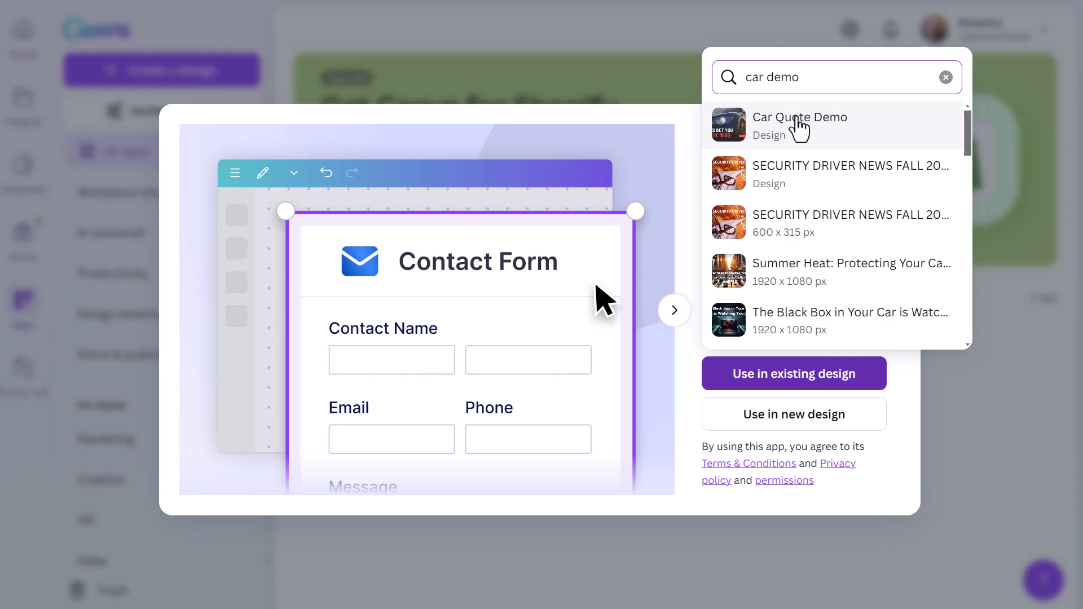
{"action": "left_click", "coordinate": [797, 119]}
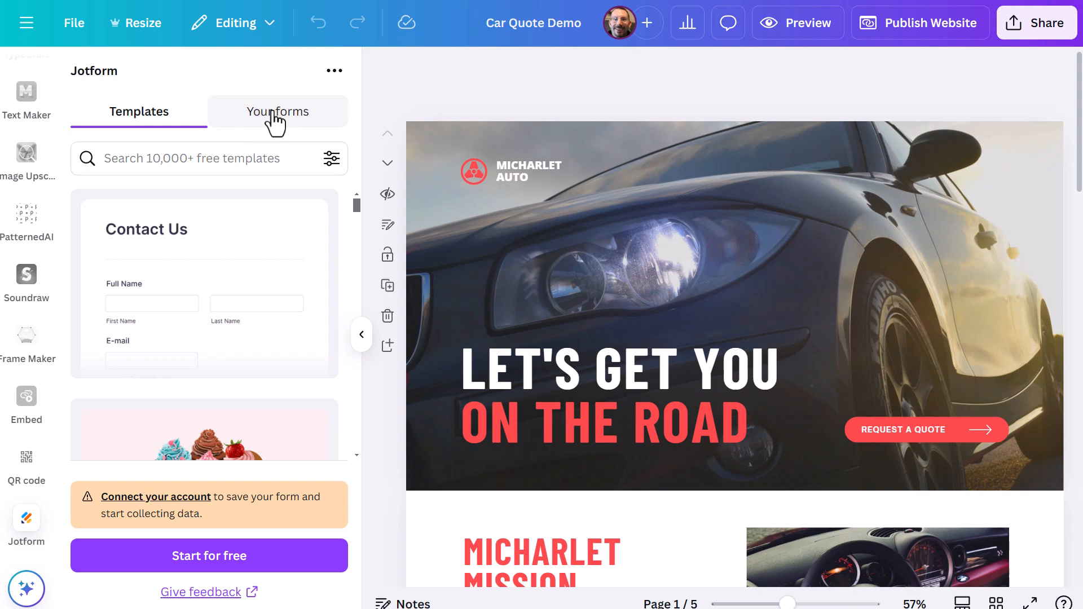
- Log in to the existing Jotform account from Your forms and allow Canva to access it
{"action": "left_click", "coordinate": [272, 115]}
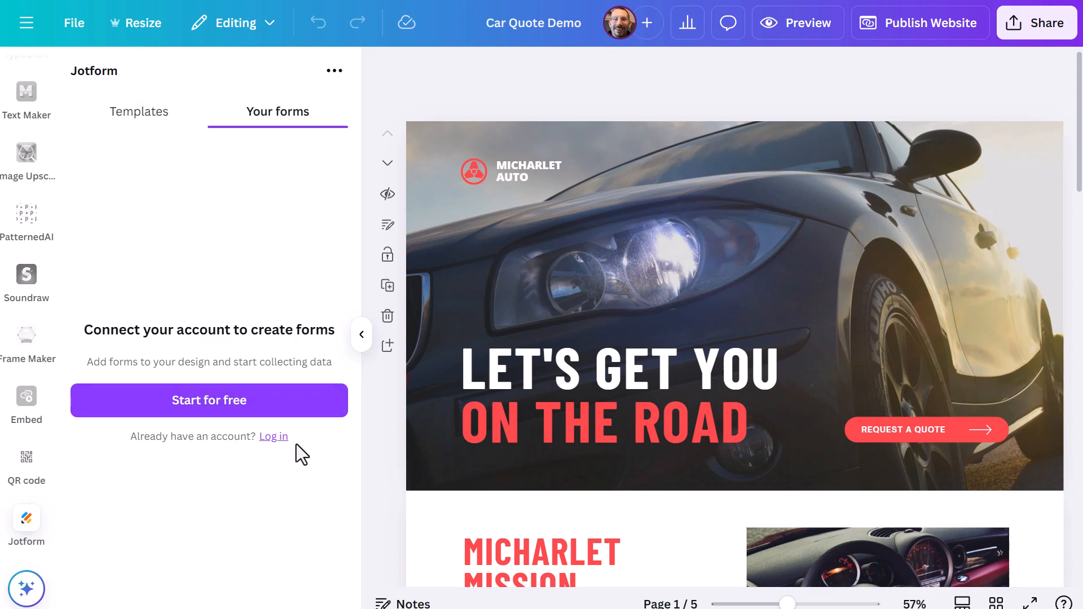
{"action": "left_click", "coordinate": [274, 443]}
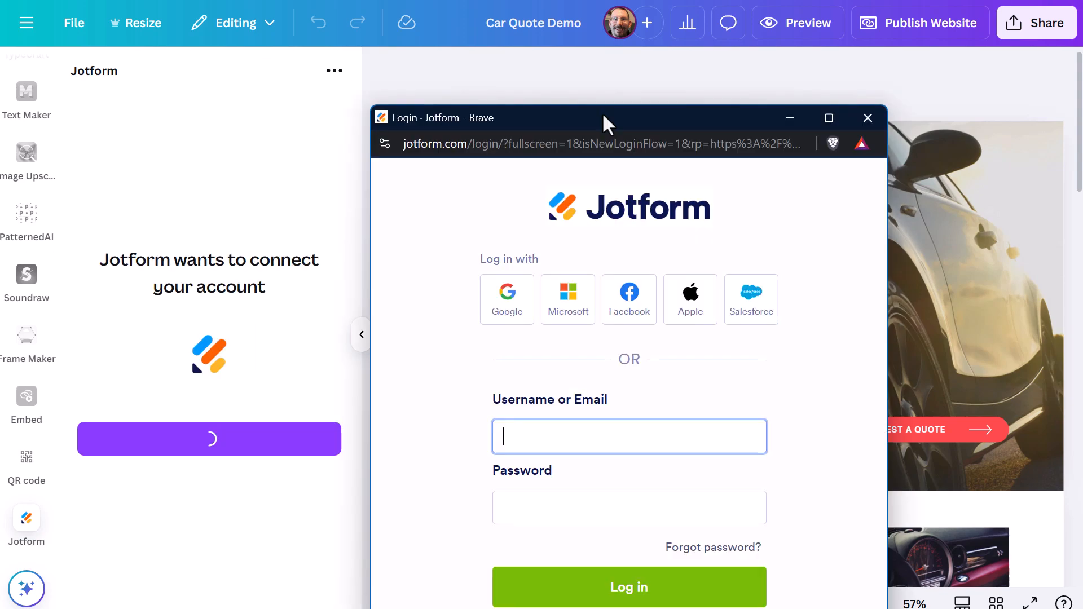
{"action": "left_click_drag", "start_coordinate": [615, 83], "coordinate": [614, 52]}
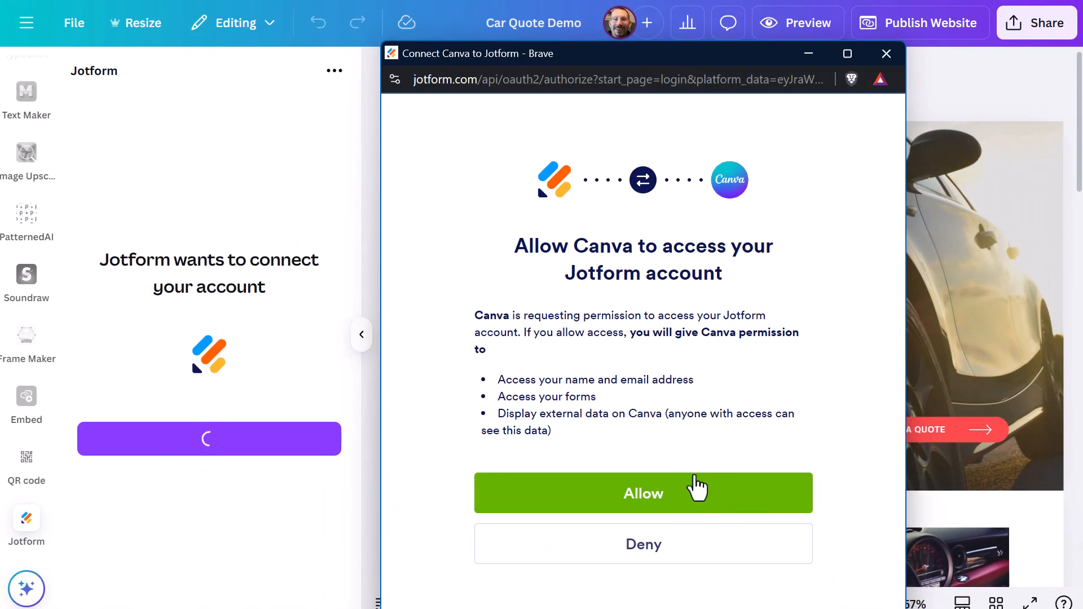
{"action": "left_click", "coordinate": [634, 496]}
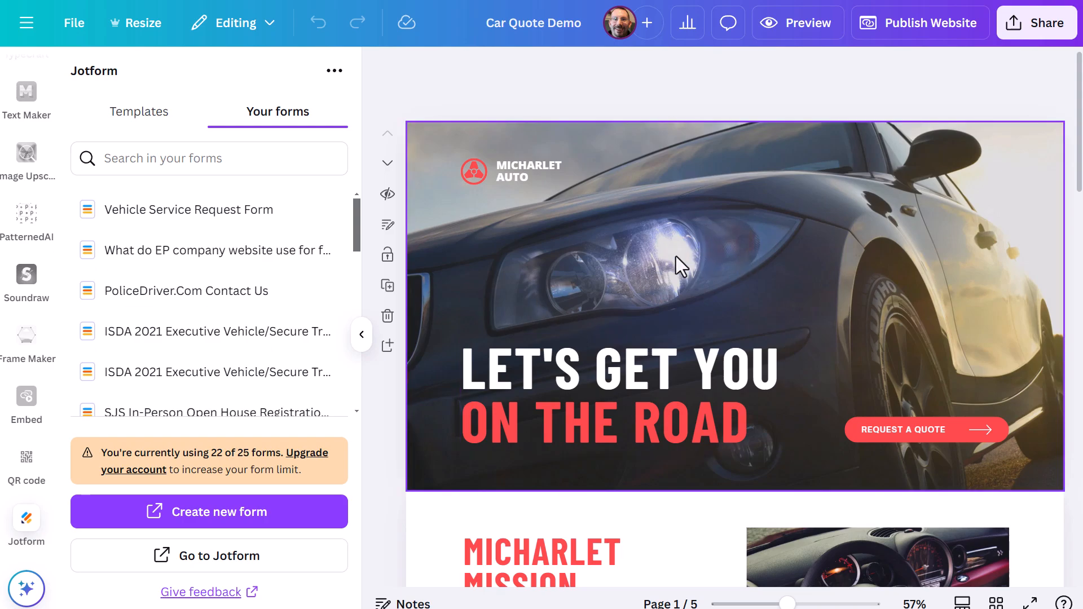
- Try placing the Vehicle Service Request Form on the first page, and delete it from the design
{"action": "left_click", "coordinate": [88, 216]}
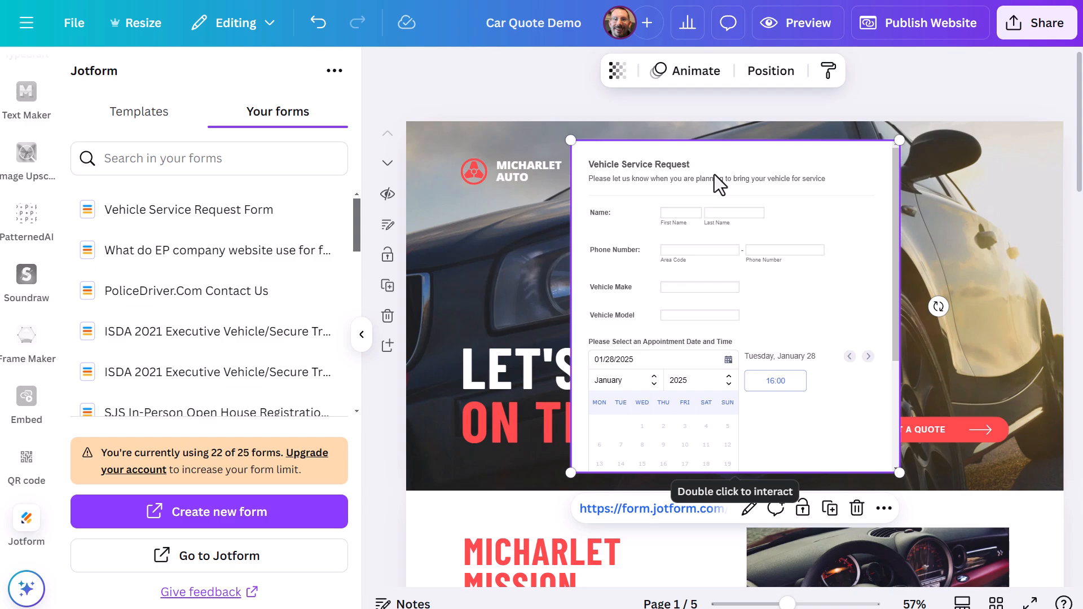
{"action": "left_click", "coordinate": [856, 509]}
- Go to the Get In Touch page and open the Vehicle Service Request Form for editing in Jotform's Form Builder
{"action": "scroll", "coordinate": [677, 283], "scroll_direction": "down", "scroll_amount": 15}
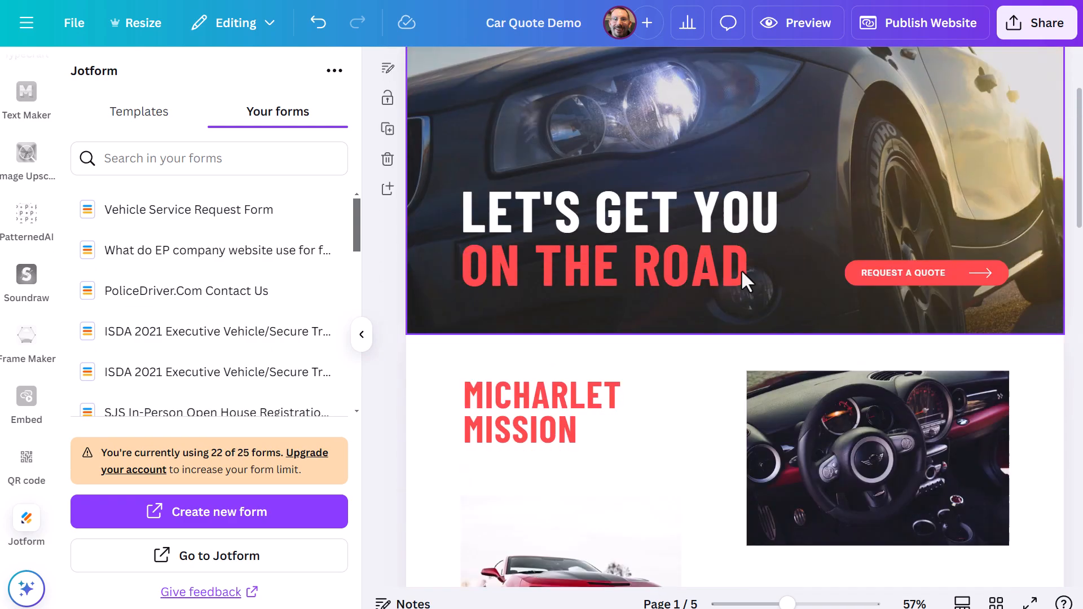
{"action": "scroll", "coordinate": [648, 302], "scroll_direction": "down", "scroll_amount": 2}
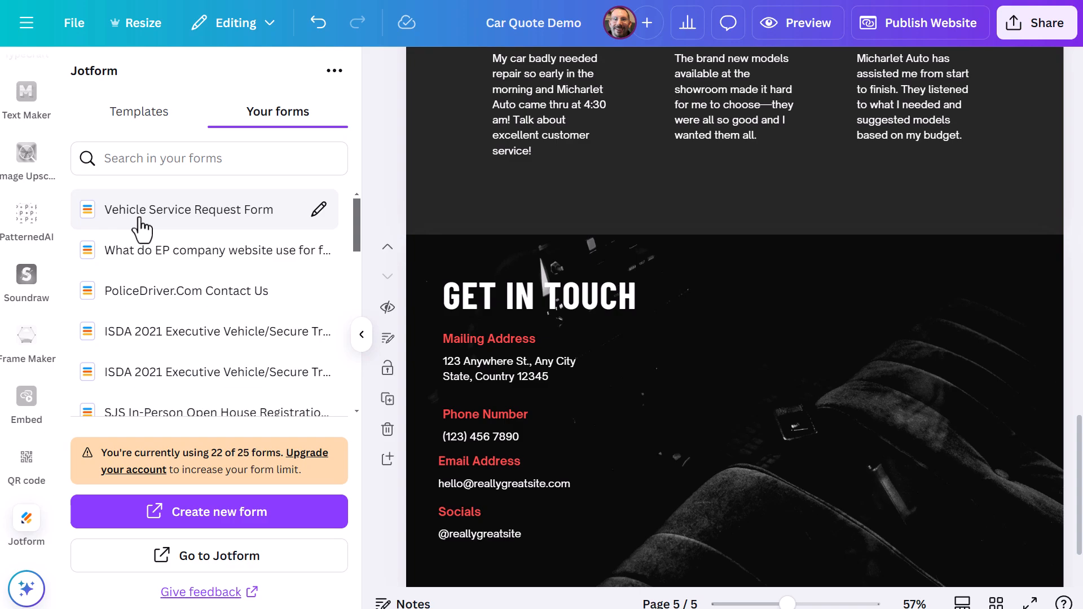
{"action": "left_click", "coordinate": [318, 211]}
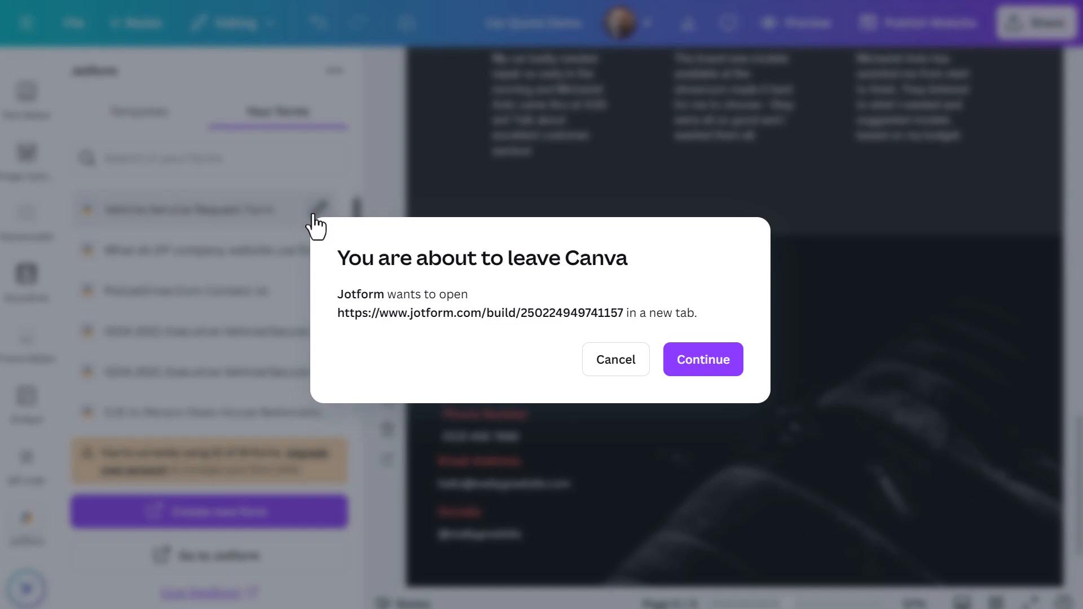
{"action": "left_click", "coordinate": [707, 362]}
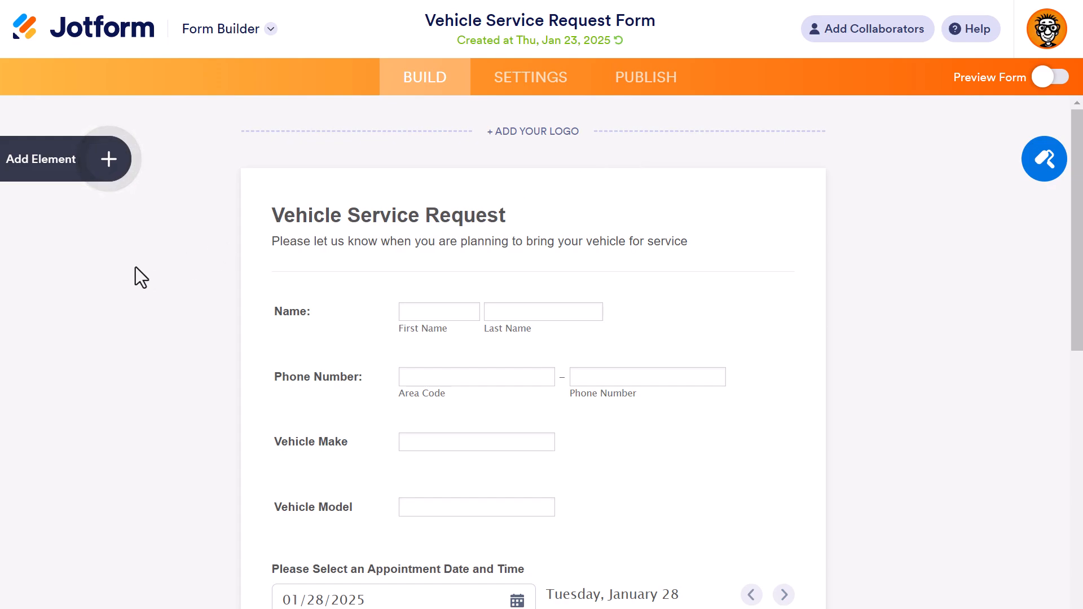
{"action": "left_click", "coordinate": [99, 164]}
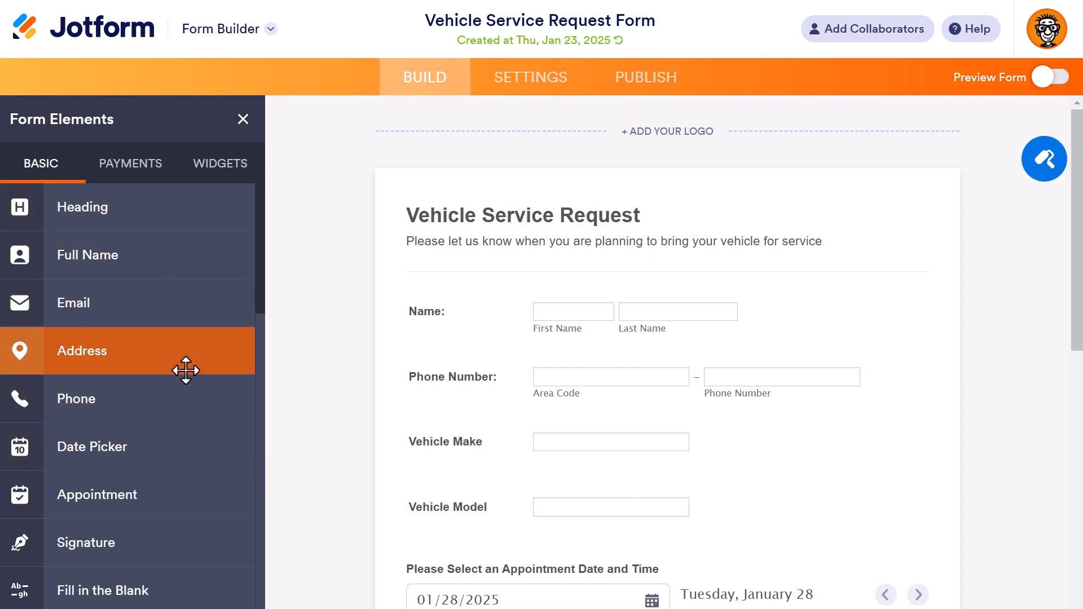
{"action": "scroll", "coordinate": [184, 367], "scroll_direction": "down", "scroll_amount": 2}
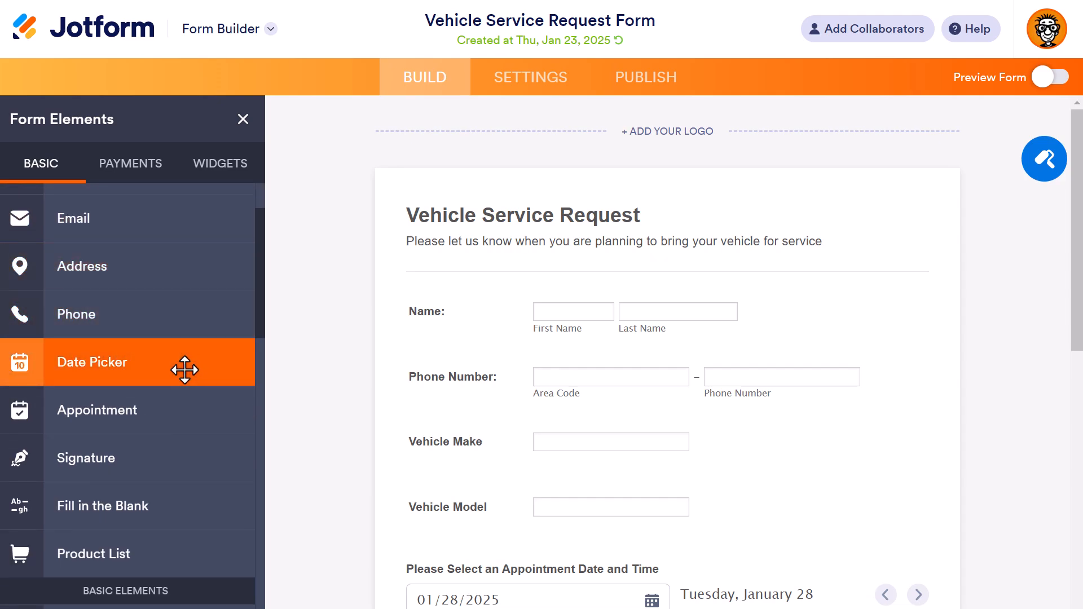
{"action": "left_click", "coordinate": [243, 119]}
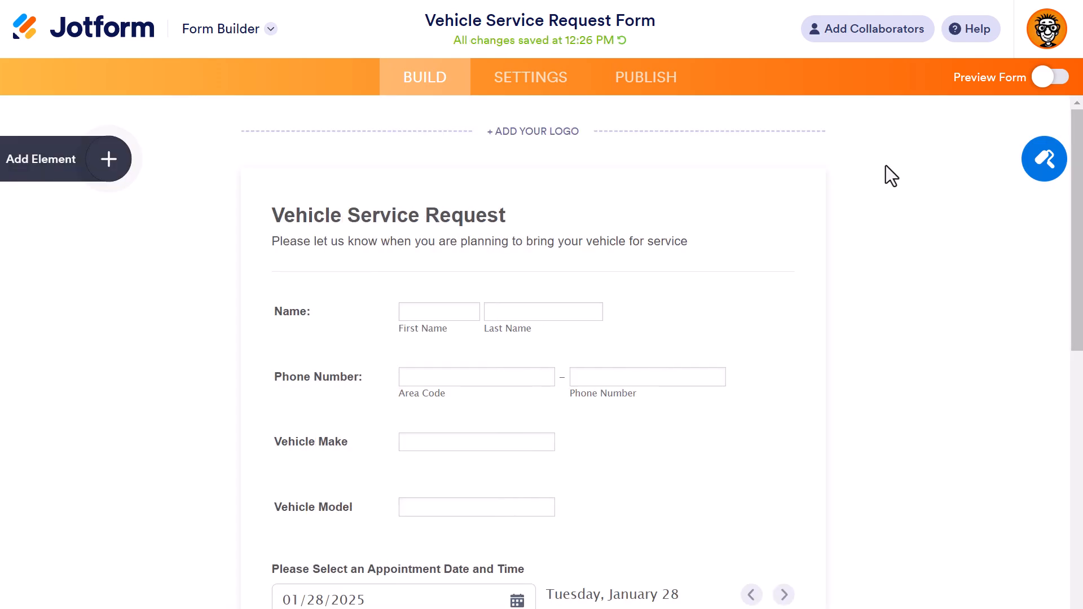
- Set both the page color and the form color of the Vehicle Service Request form to transparent
{"action": "left_click", "coordinate": [1044, 161]}
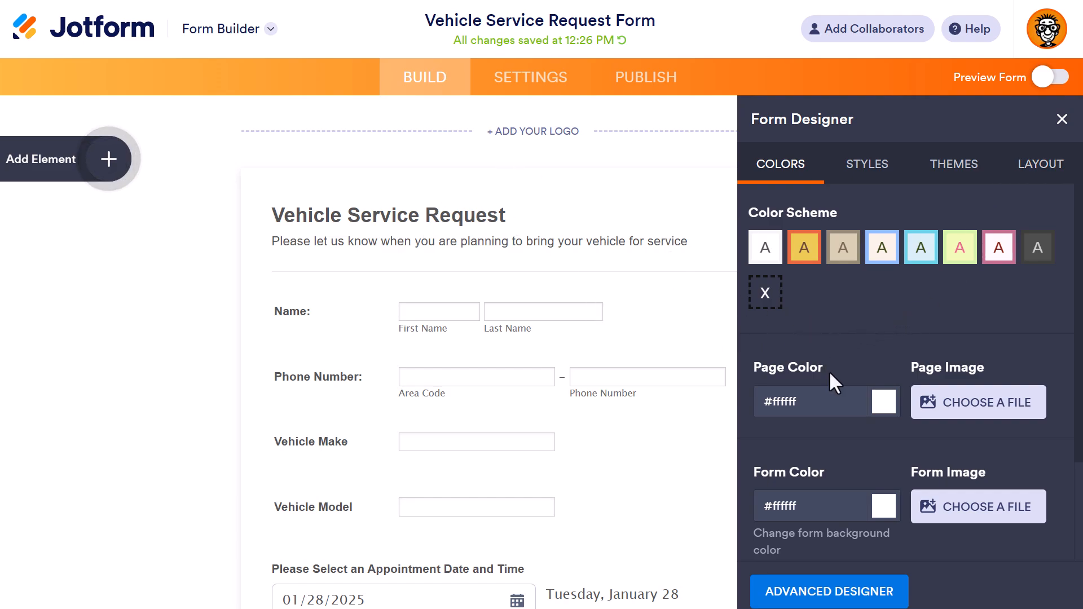
{"action": "left_click", "coordinate": [888, 404]}
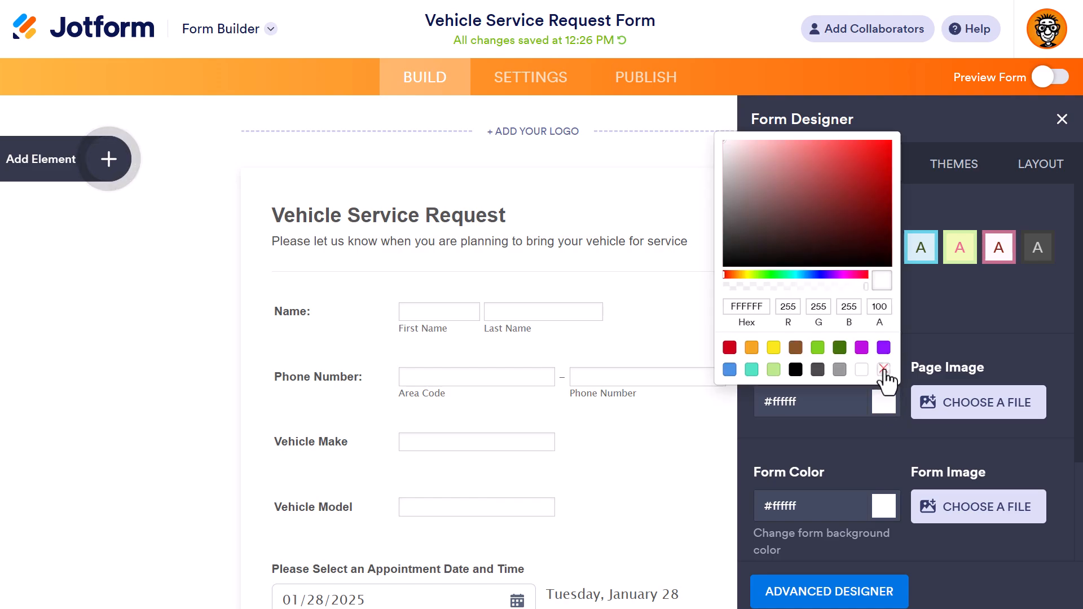
{"action": "left_click", "coordinate": [883, 370]}
{"action": "left_click", "coordinate": [962, 351]}
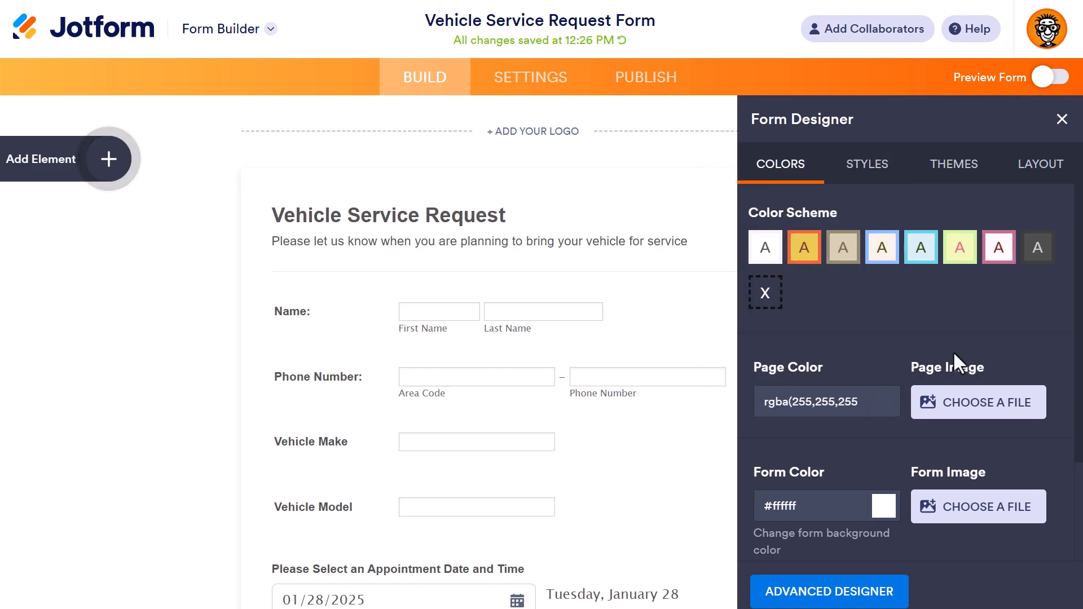
{"action": "left_click", "coordinate": [882, 509]}
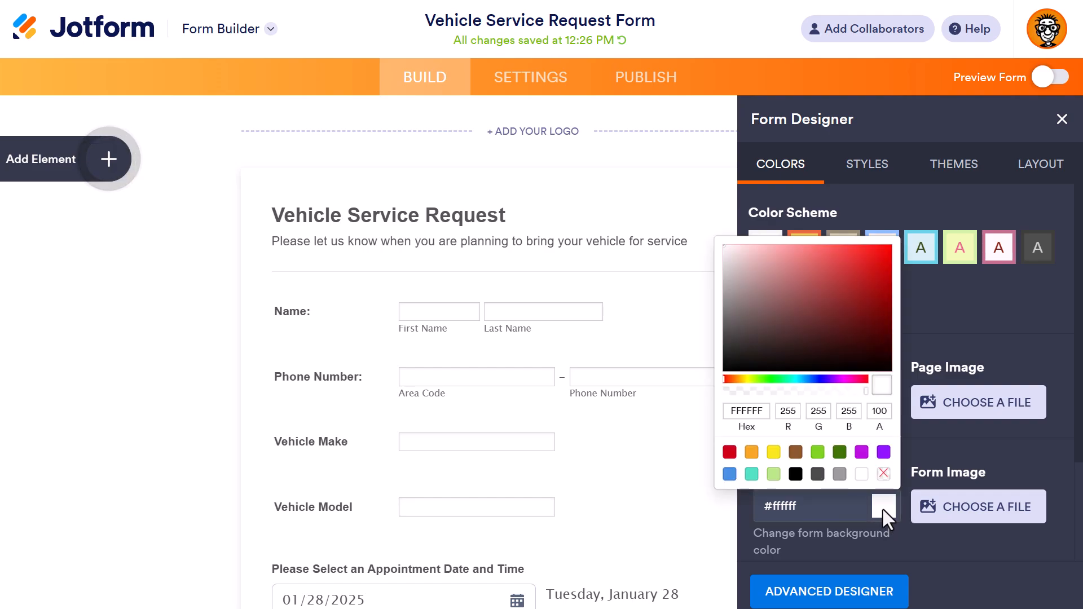
{"action": "left_click", "coordinate": [884, 475]}
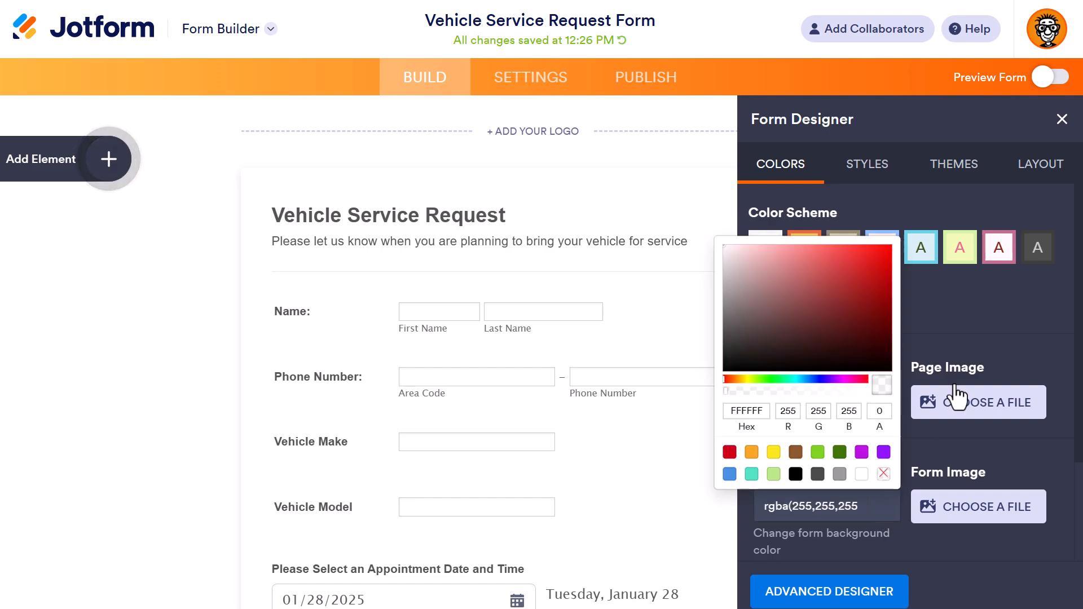
{"action": "left_click", "coordinate": [741, 142]}
{"action": "left_click", "coordinate": [699, 163]}
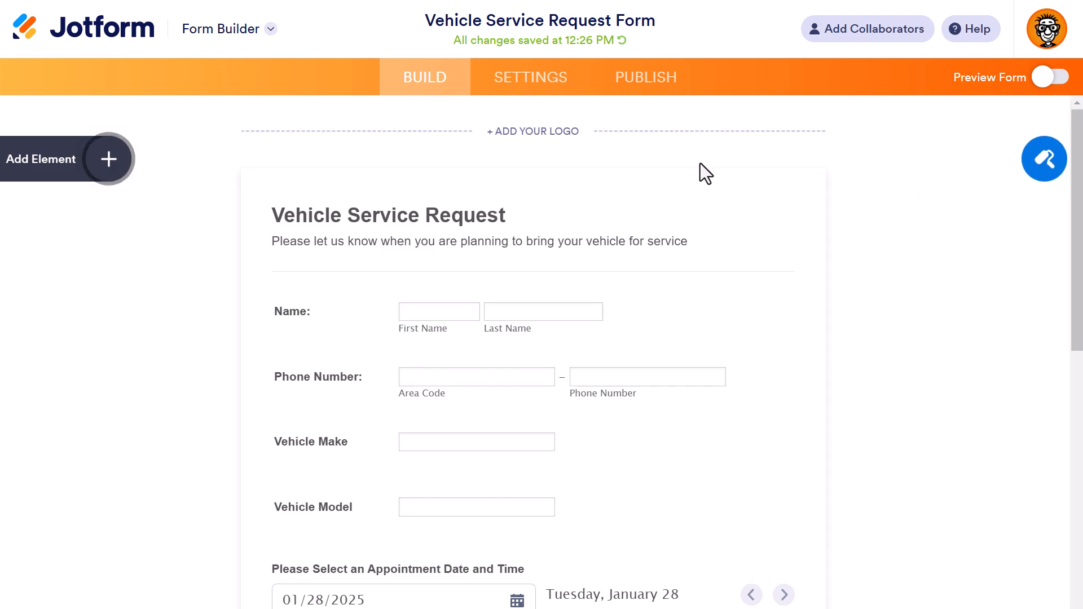
- Make the Name field of the form required in its properties
{"action": "left_click", "coordinate": [621, 328]}
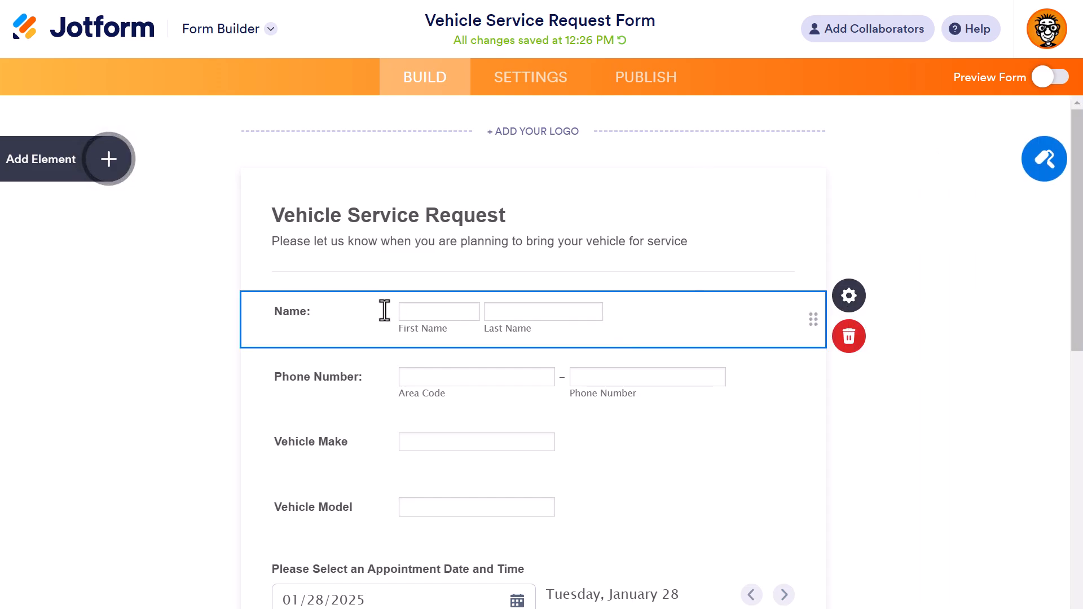
{"action": "left_click", "coordinate": [840, 298]}
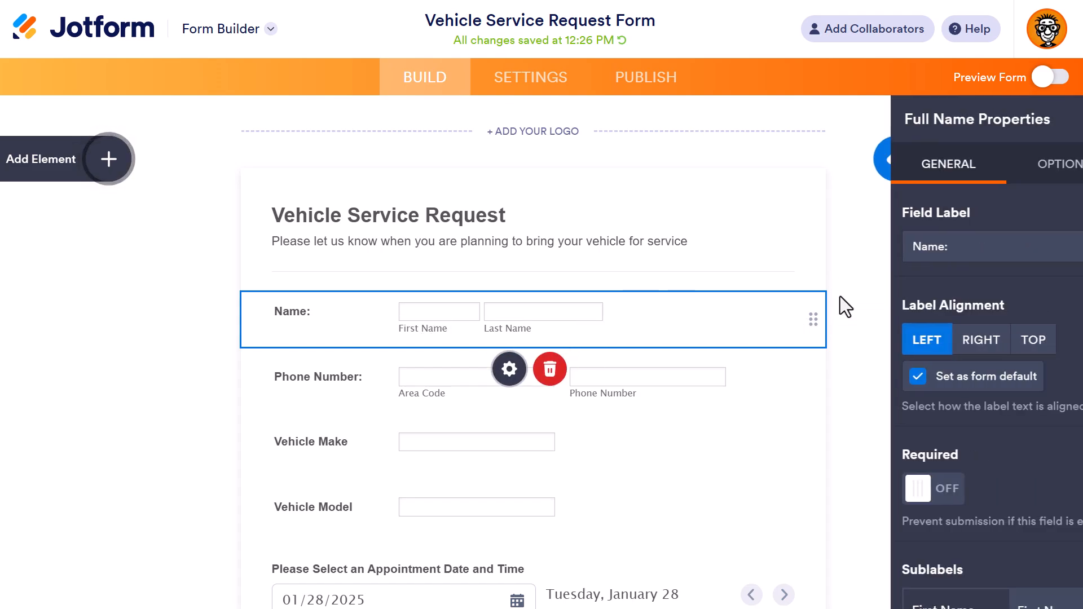
{"action": "left_click", "coordinate": [793, 487]}
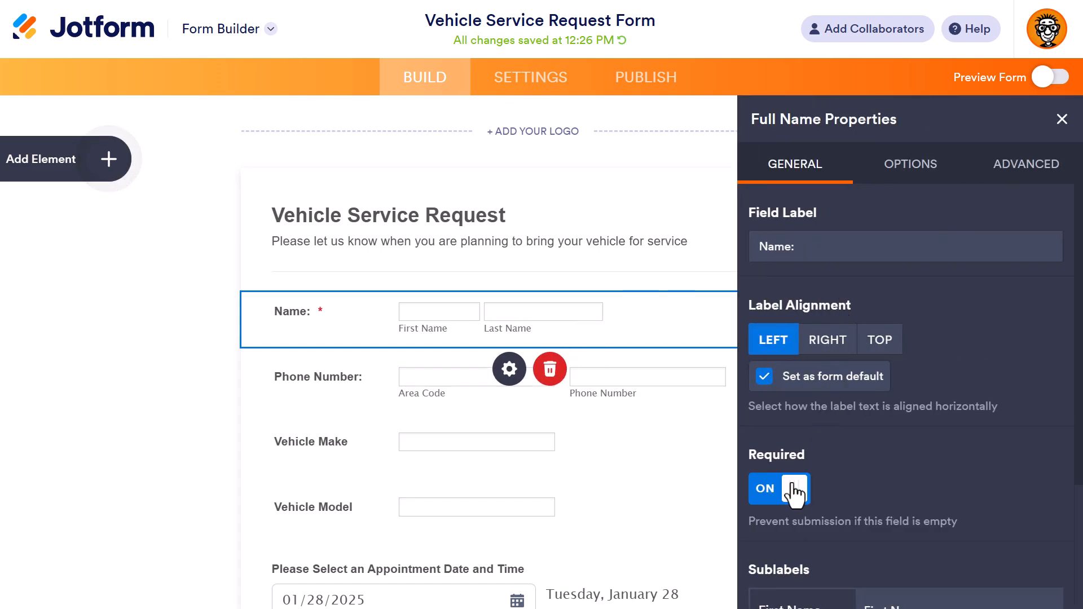
{"action": "left_click", "coordinate": [699, 255]}
{"action": "left_click", "coordinate": [135, 313]}
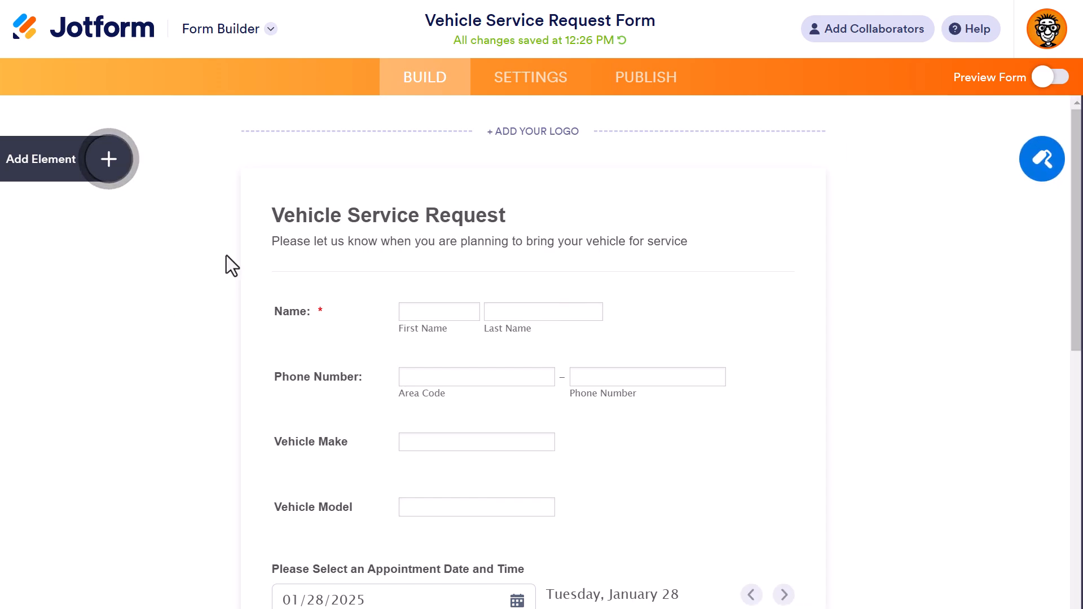
- Select the five form elements from Phone Number downward together and mark them all as required
{"action": "scroll", "coordinate": [238, 231], "scroll_direction": "down", "scroll_amount": 3}
{"action": "left_click_drag", "start_coordinate": [954, 454], "coordinate": [259, 215]}
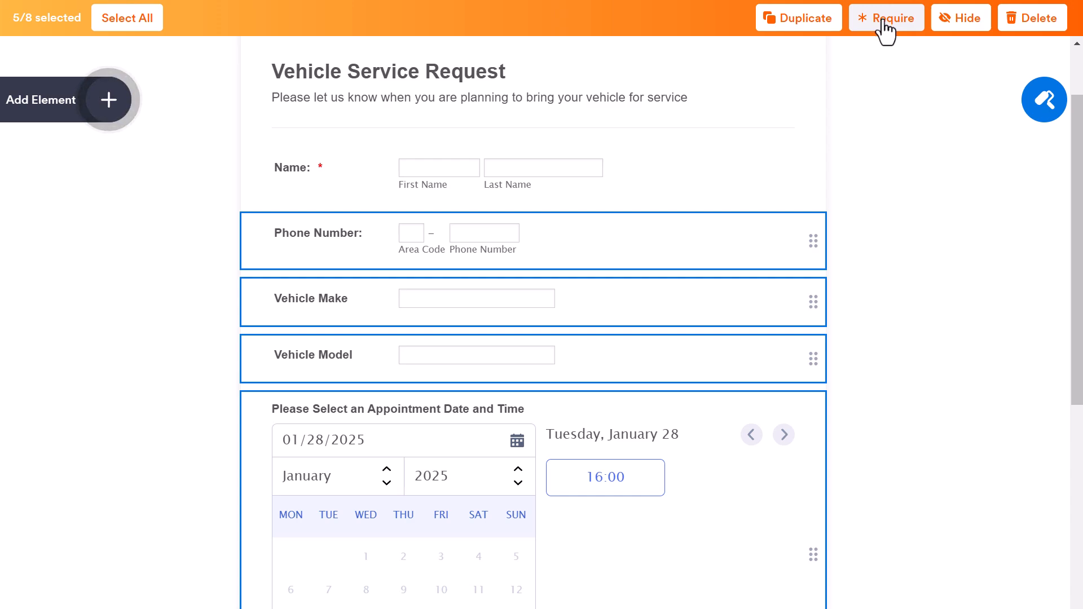
{"action": "left_click", "coordinate": [884, 27]}
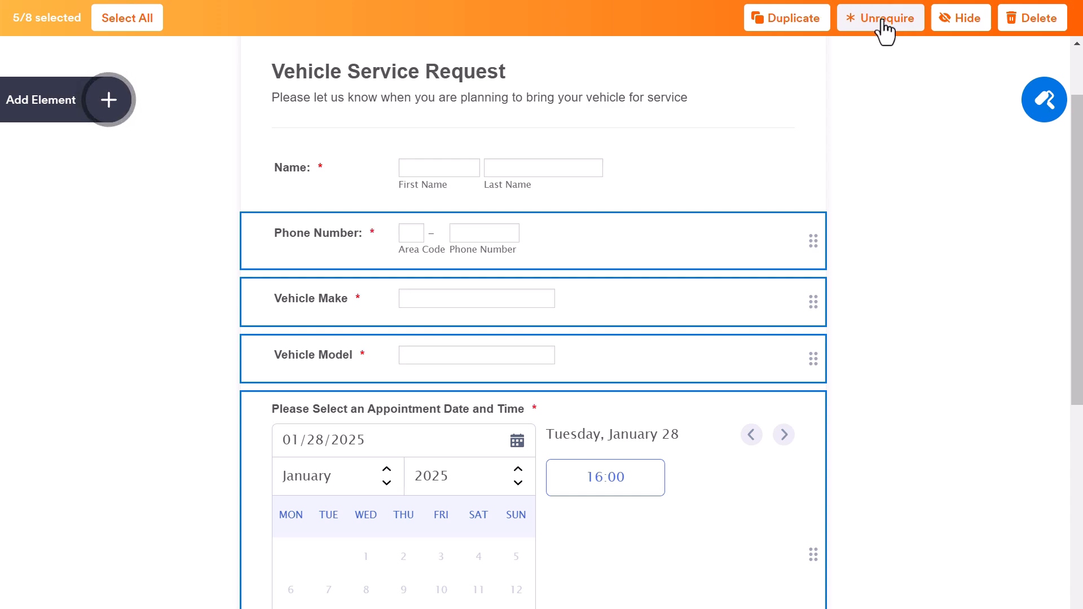
{"action": "left_click", "coordinate": [895, 343]}
- Switch back to the Canva design and place the Vehicle Service Request Form beside the contact details on the Get In Touch page
{"action": "left_click", "coordinate": [652, 18]}
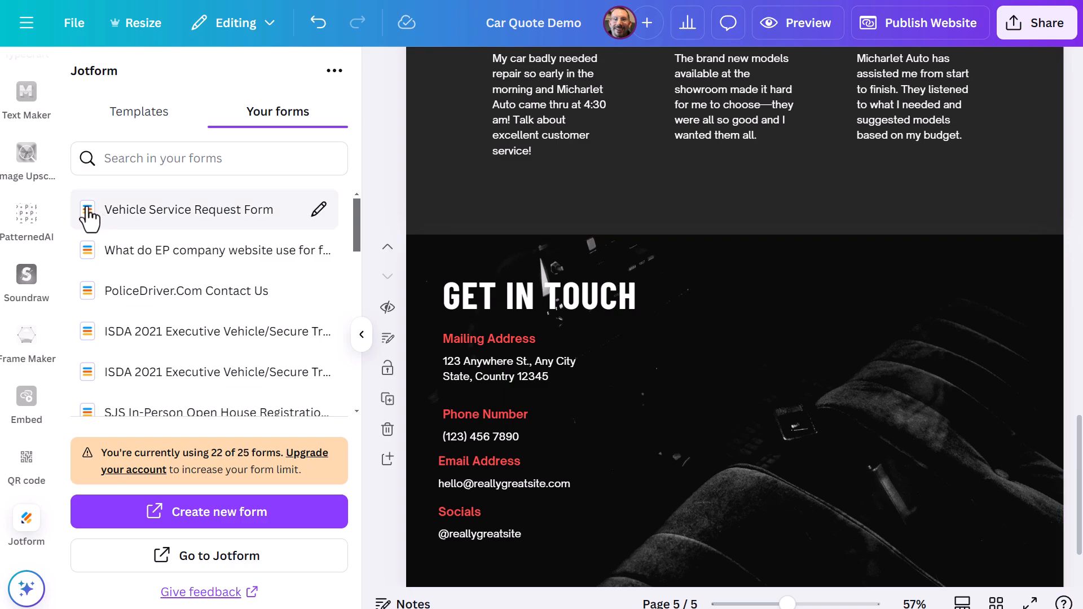
{"action": "scroll", "coordinate": [641, 249], "scroll_direction": "down", "scroll_amount": 2}
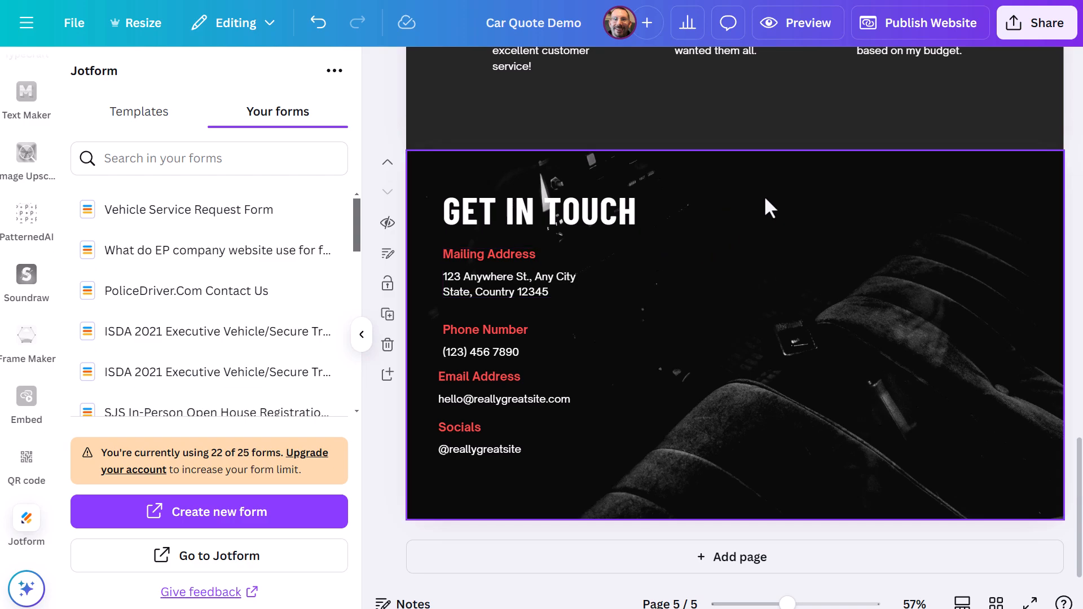
{"action": "left_click", "coordinate": [145, 207]}
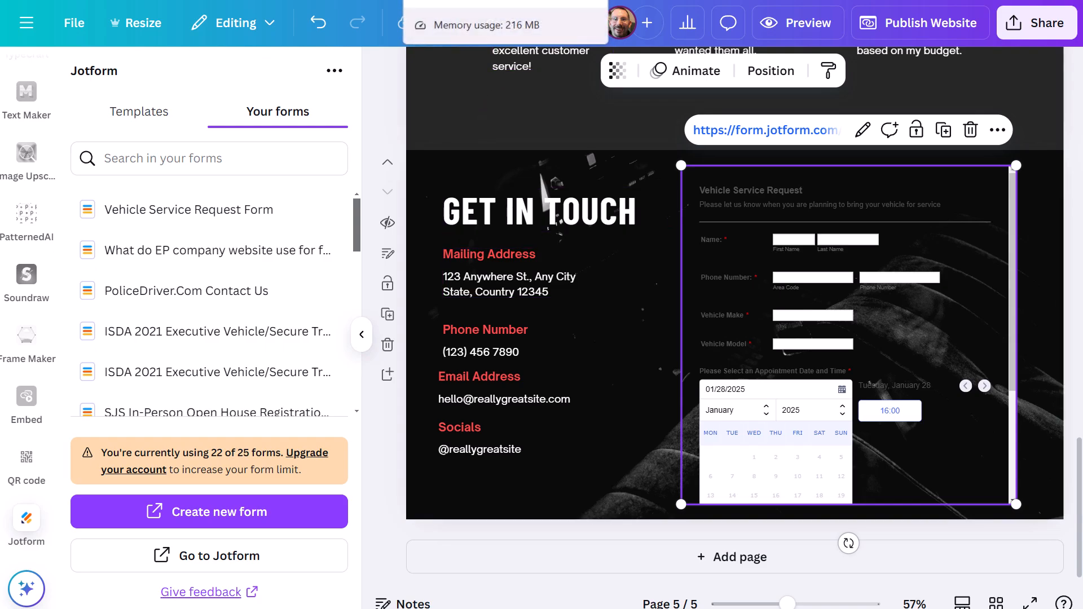
- Switch to the Jotform builder and set the Vehicle Service Request form's font color to white (#ffffff) in the form designer
{"action": "left_click", "coordinate": [463, 1]}
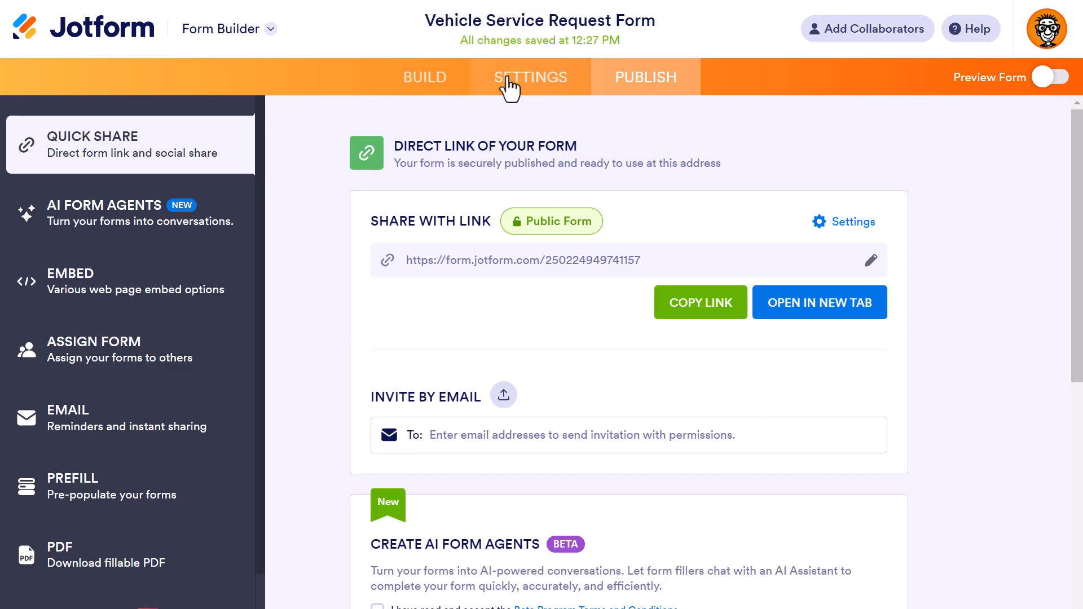
{"action": "left_click", "coordinate": [439, 82]}
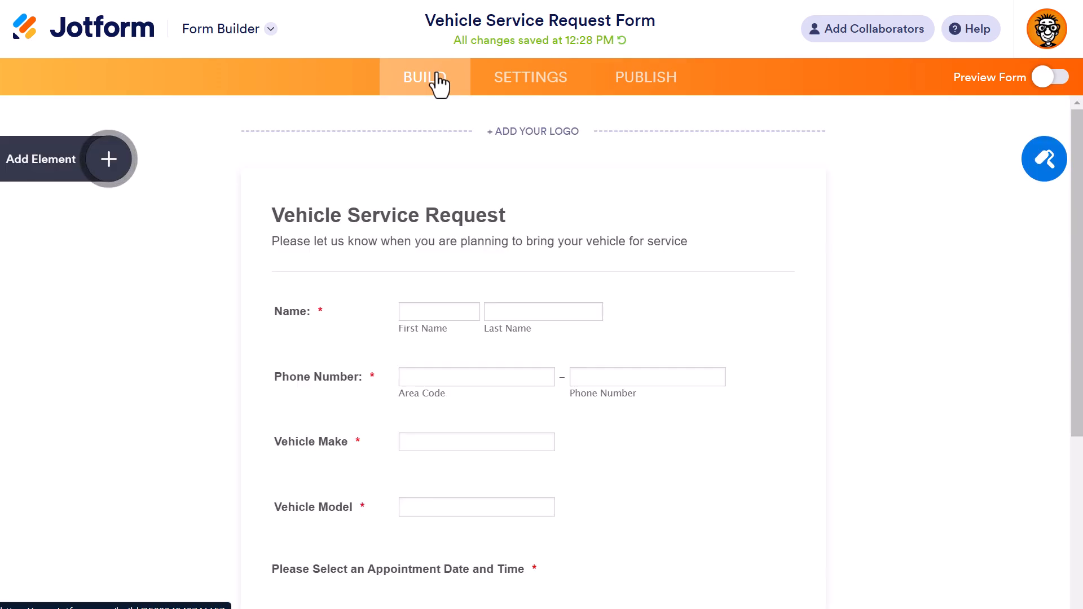
{"action": "left_click", "coordinate": [1044, 159]}
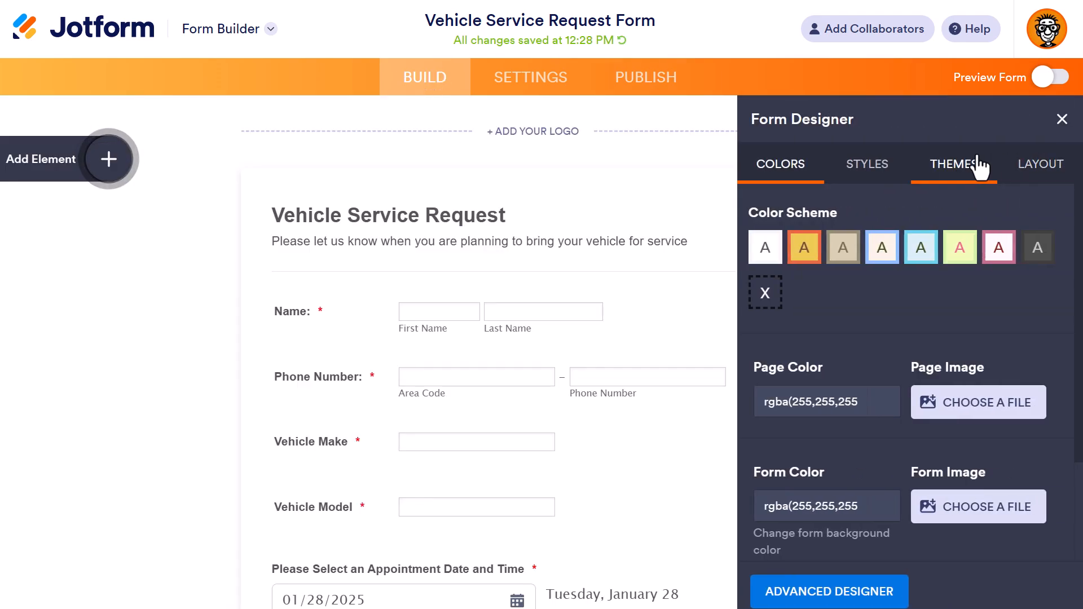
{"action": "scroll", "coordinate": [877, 307], "scroll_direction": "down", "scroll_amount": 1}
{"action": "scroll", "coordinate": [878, 317], "scroll_direction": "down", "scroll_amount": 2}
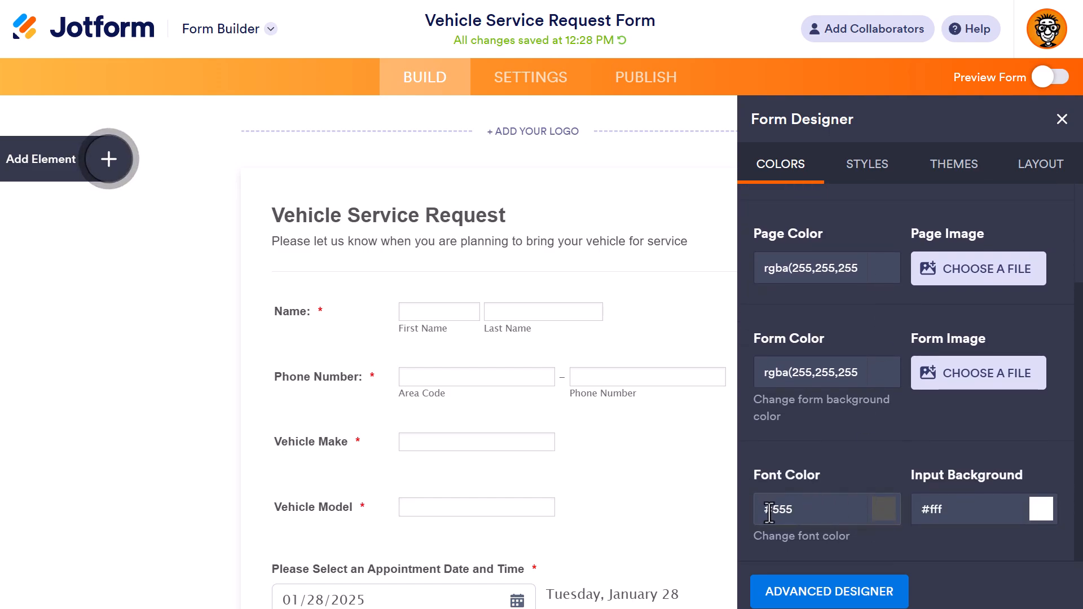
{"action": "left_click", "coordinate": [881, 506]}
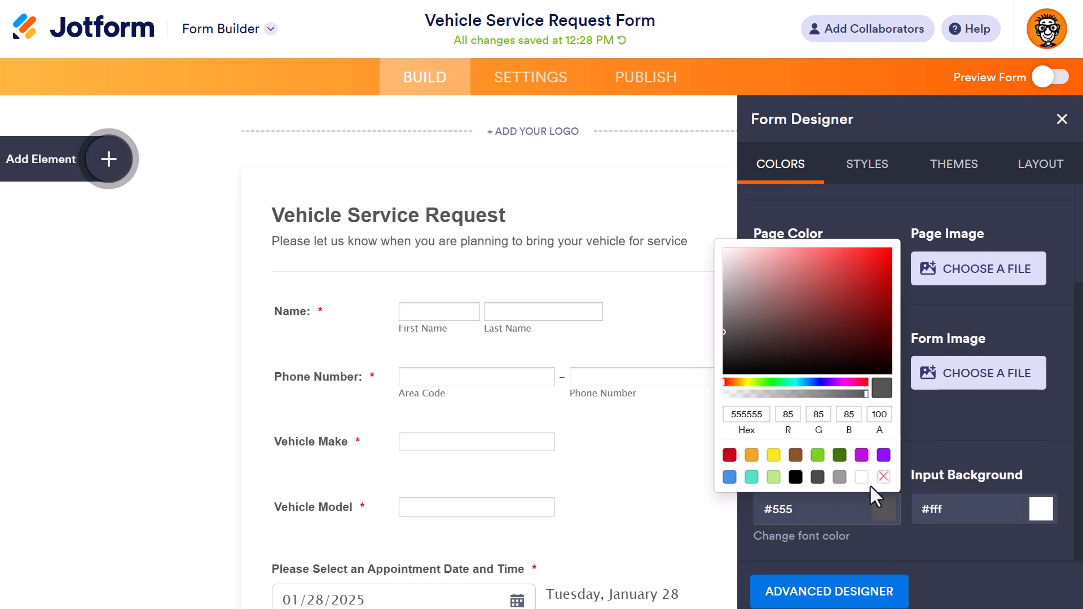
{"action": "left_click", "coordinate": [862, 480]}
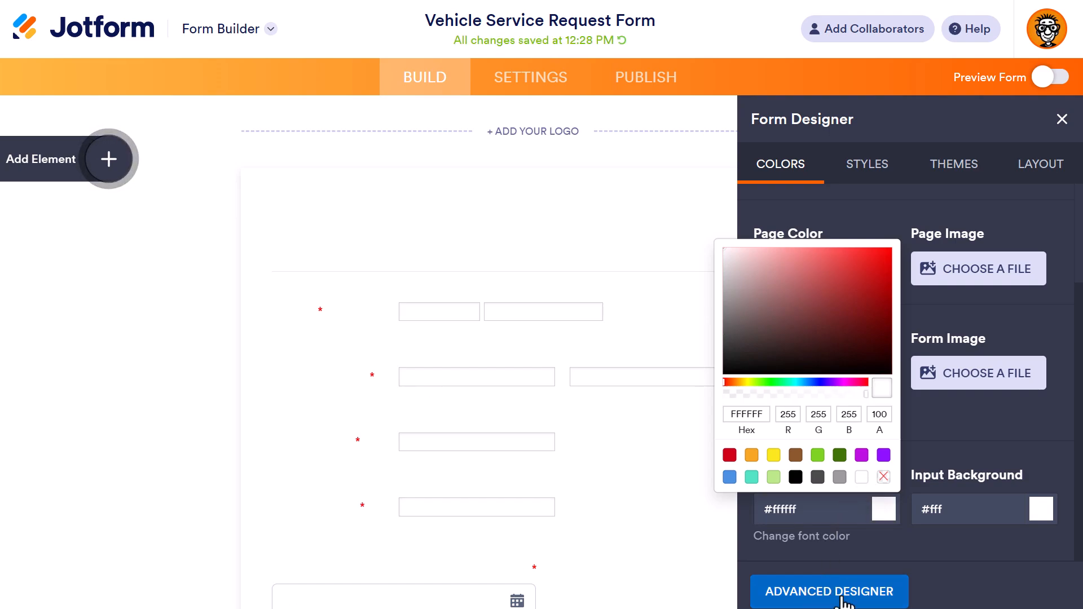
{"action": "left_click", "coordinate": [941, 587]}
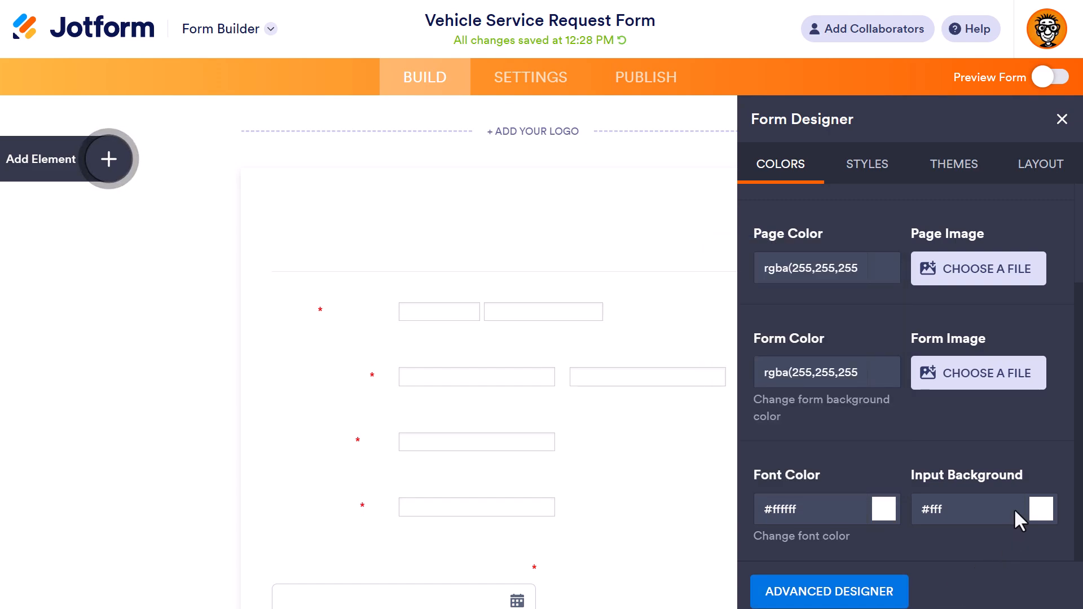
{"action": "left_click", "coordinate": [649, 119]}
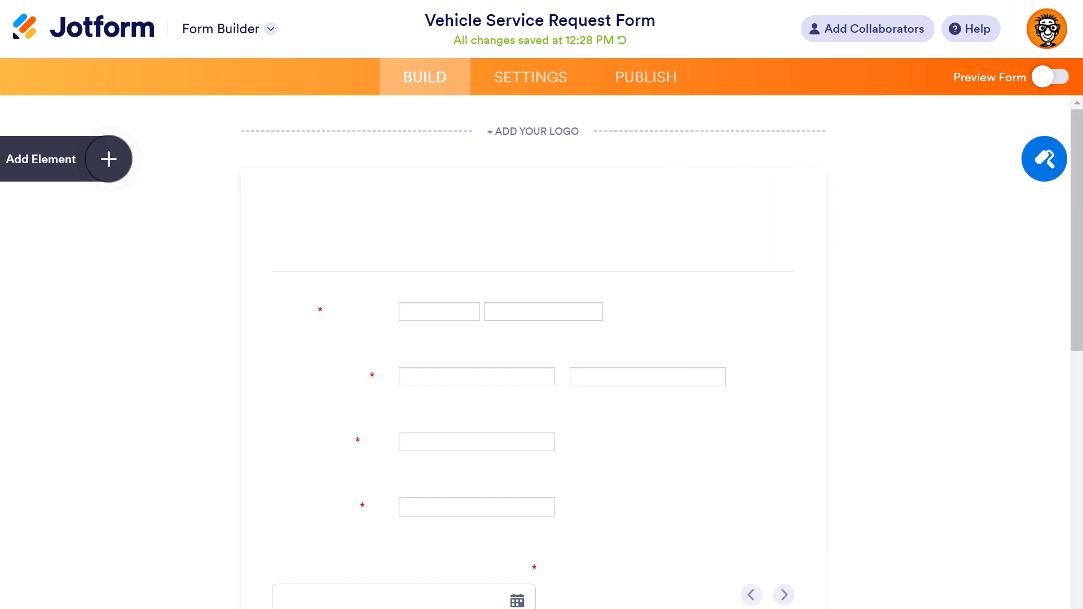
- Return to the Canva design and replace the embedded form on the Get In Touch page with a fresh Vehicle Service Request Form
{"action": "left_click", "coordinate": [271, 1]}
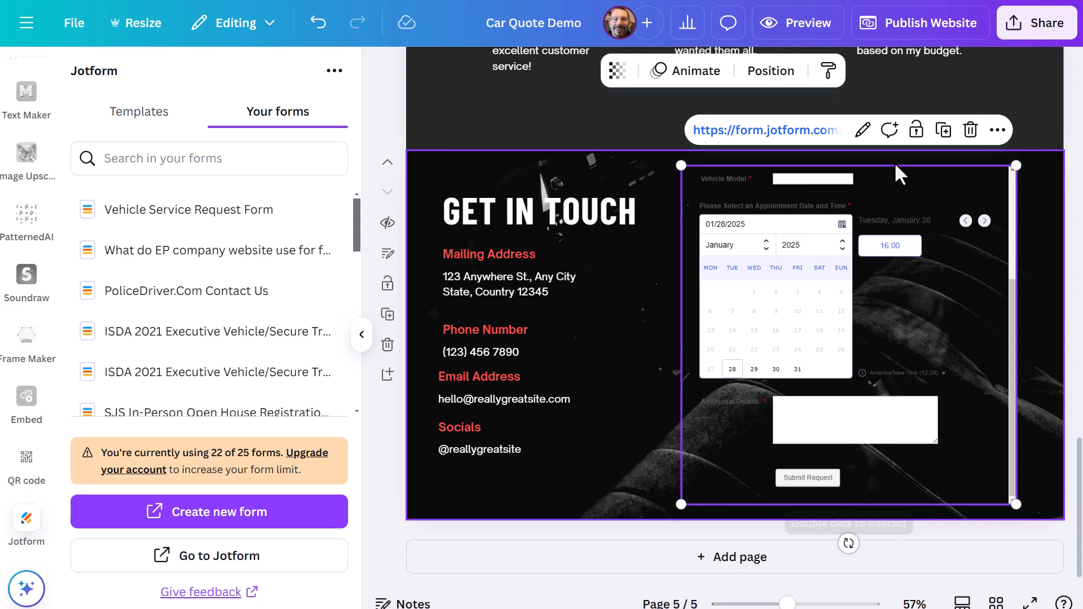
{"action": "left_click", "coordinate": [970, 130]}
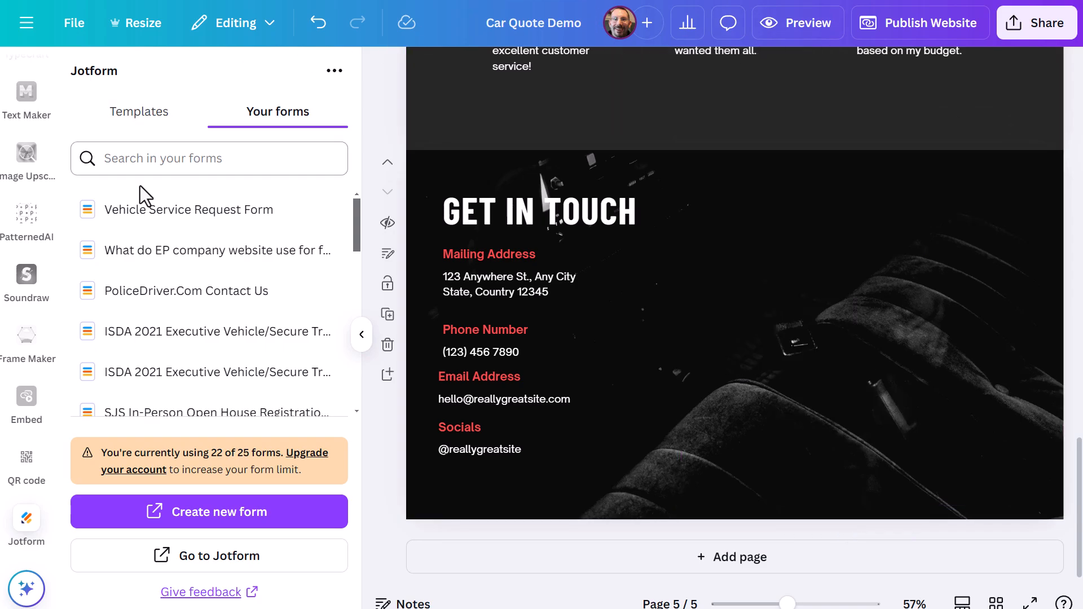
{"action": "left_click", "coordinate": [86, 217]}
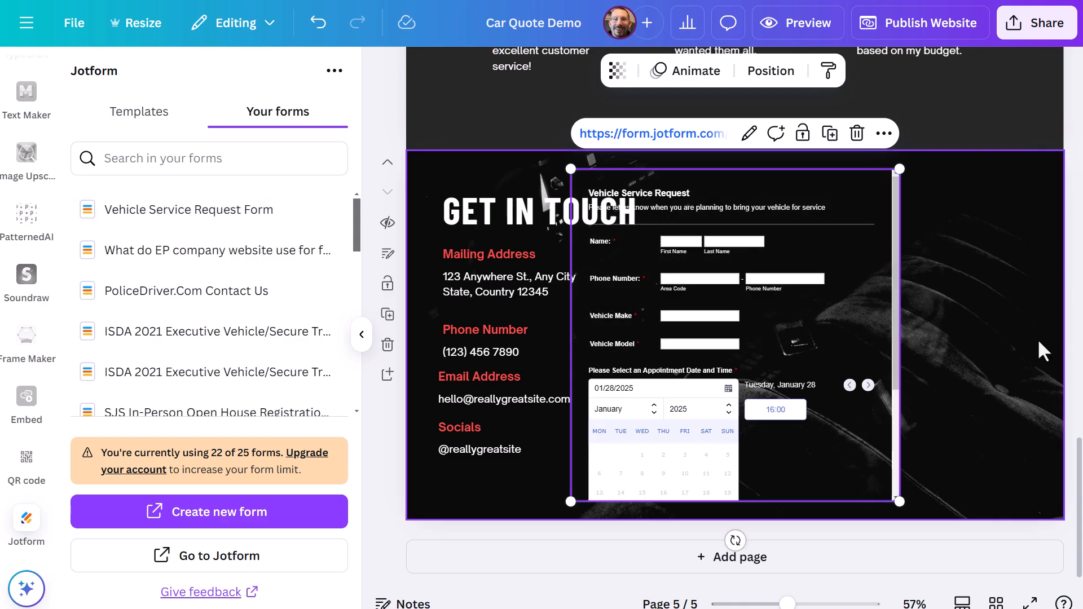
- Enlarge the embedded form and position it beside the contact details, with its content clear of the Get In Touch heading
{"action": "left_click_drag", "start_coordinate": [786, 186], "coordinate": [904, 179]}
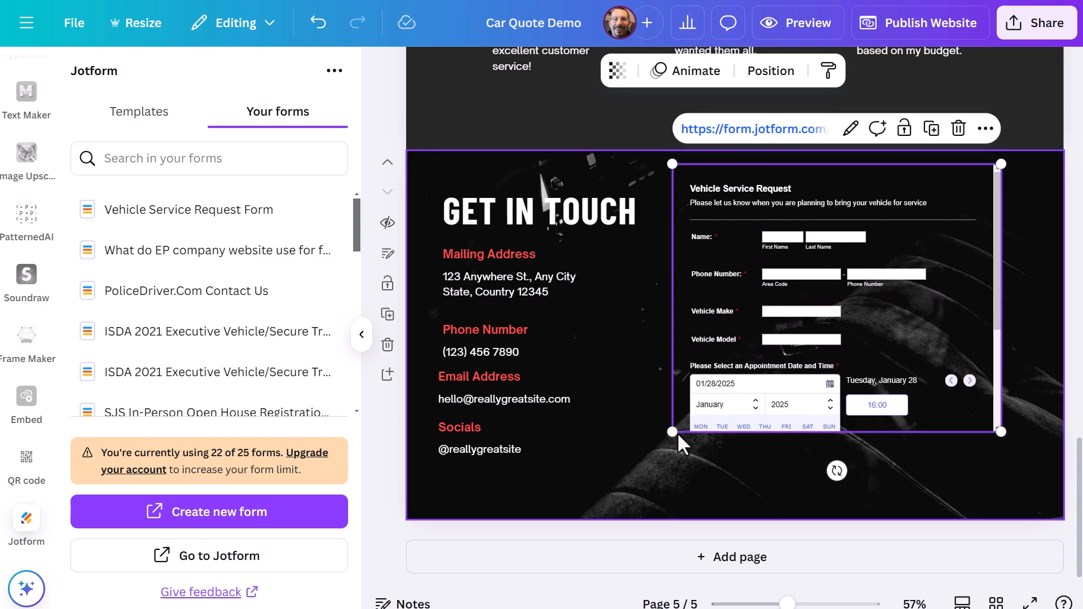
{"action": "left_click_drag", "start_coordinate": [668, 434], "coordinate": [618, 516]}
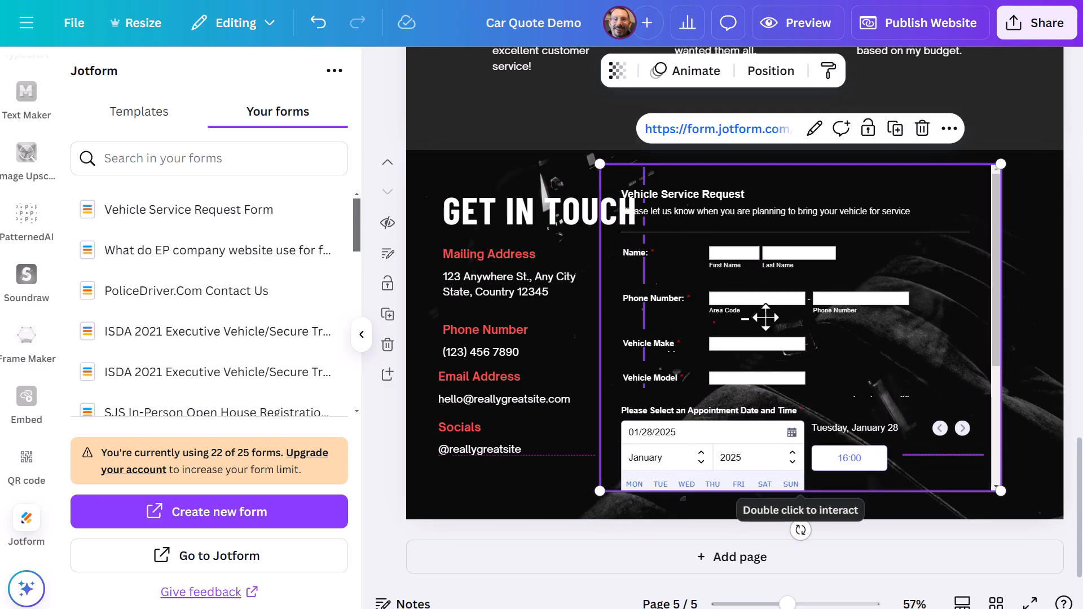
{"action": "left_click_drag", "start_coordinate": [759, 314], "coordinate": [801, 303]}
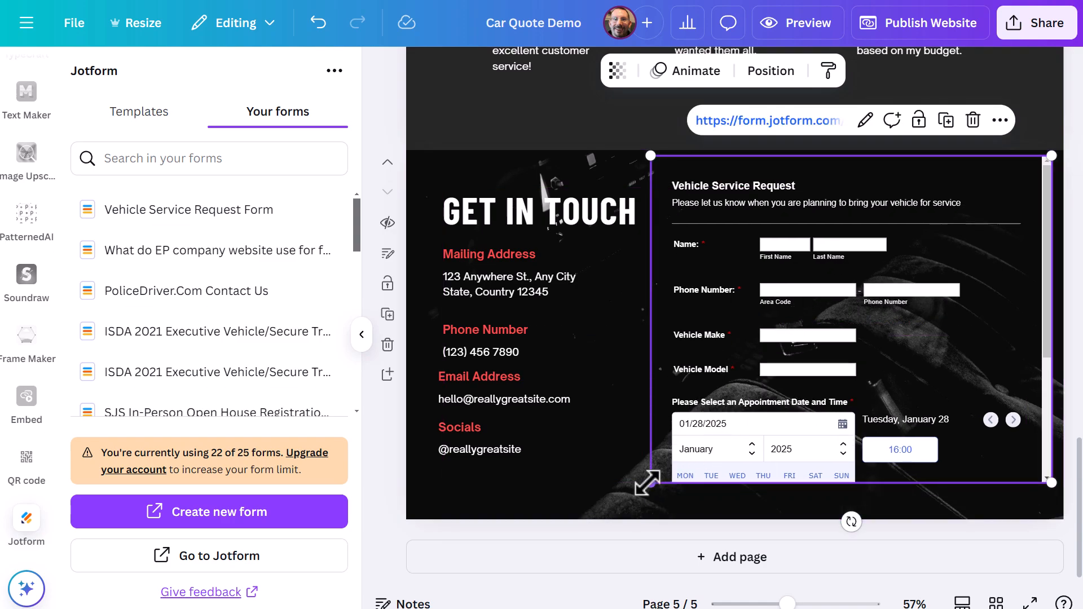
{"action": "left_click_drag", "start_coordinate": [645, 483], "coordinate": [628, 500]}
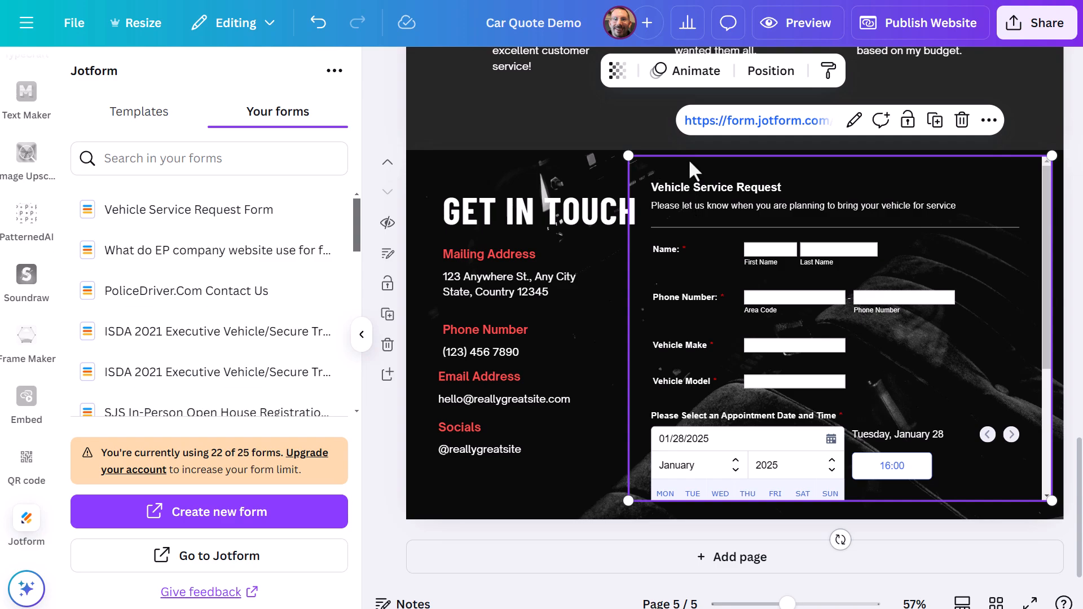
{"action": "left_click_drag", "start_coordinate": [675, 192], "coordinate": [791, 194]}
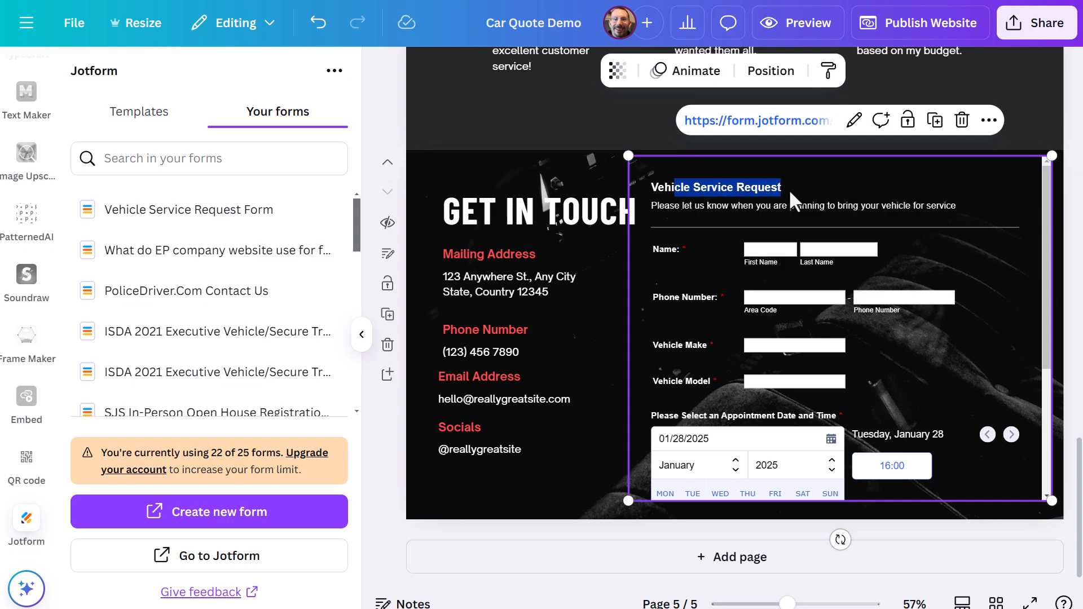
{"action": "left_click_drag", "start_coordinate": [716, 212], "coordinate": [715, 218]}
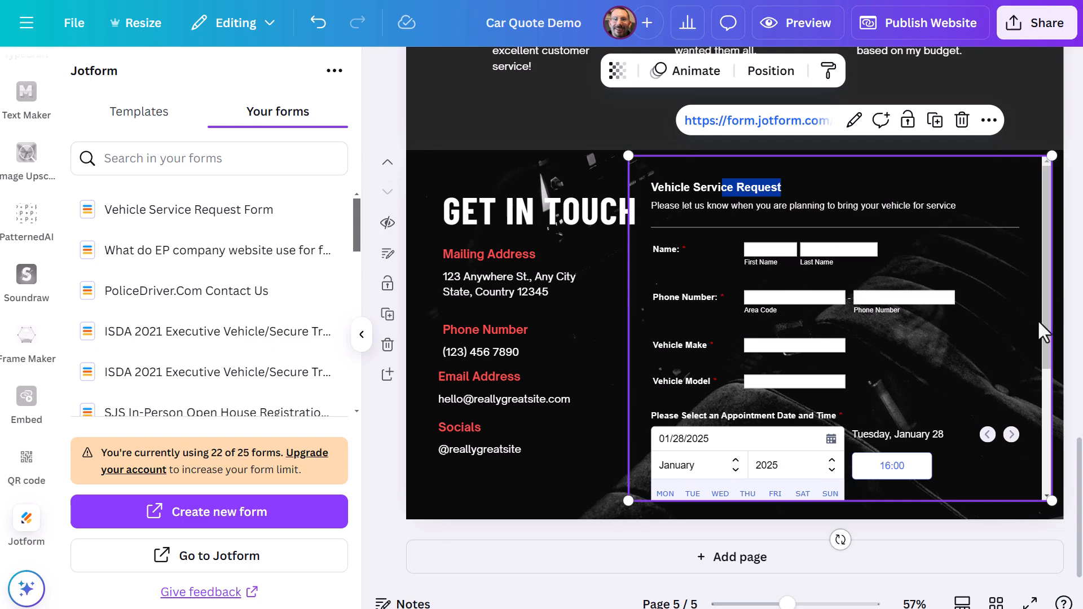
{"action": "left_click_drag", "start_coordinate": [1045, 280], "coordinate": [621, 135]}
{"action": "left_click", "coordinate": [565, 109]}
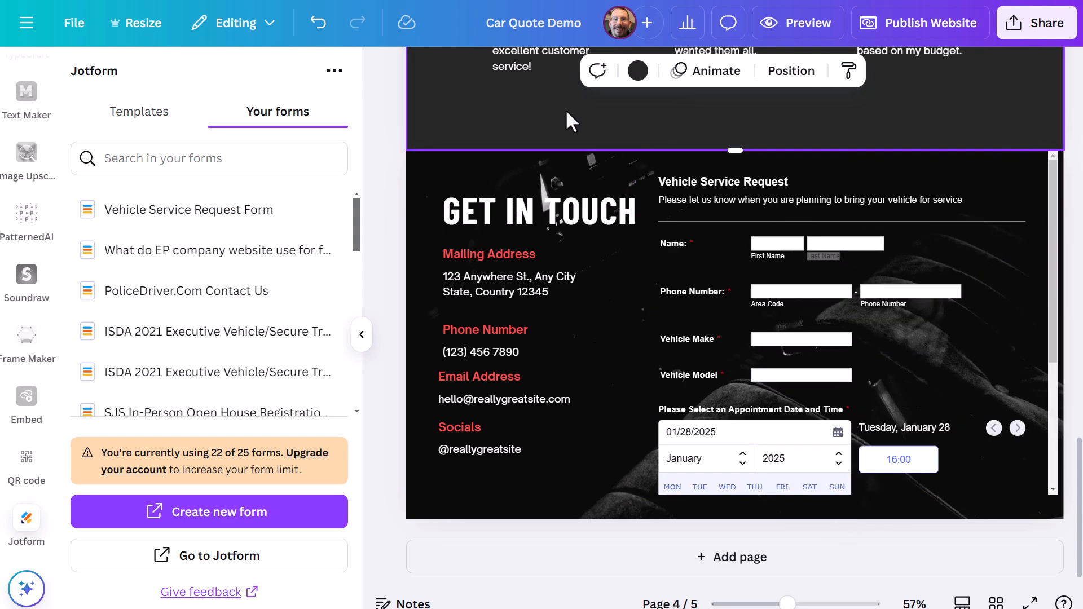
- Publish the Car Quote Demo website to its existing URL and open the live site
{"action": "left_click", "coordinate": [925, 37]}
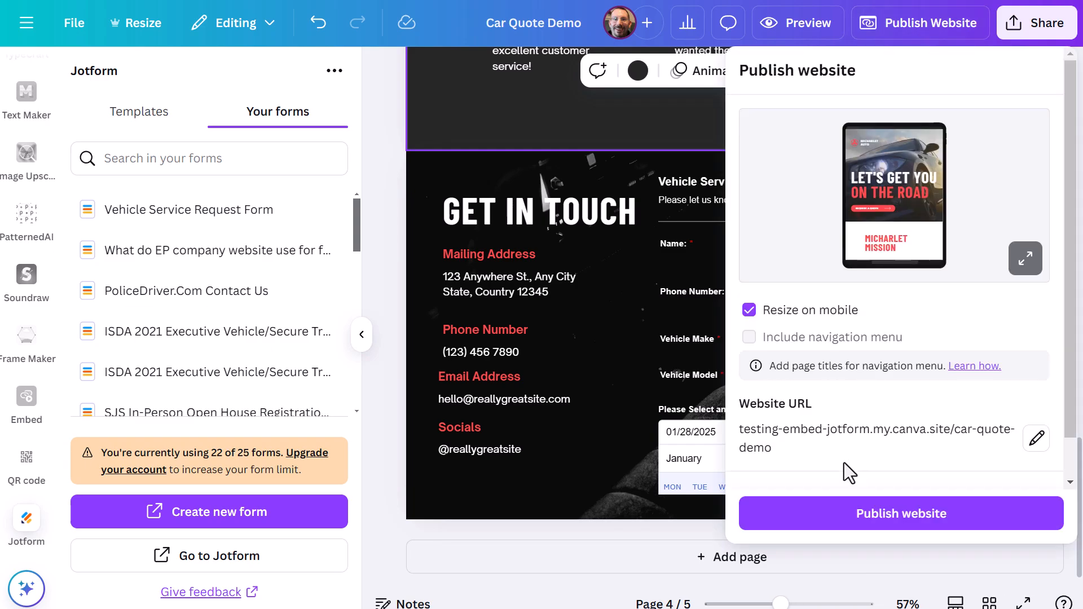
{"action": "left_click", "coordinate": [918, 516]}
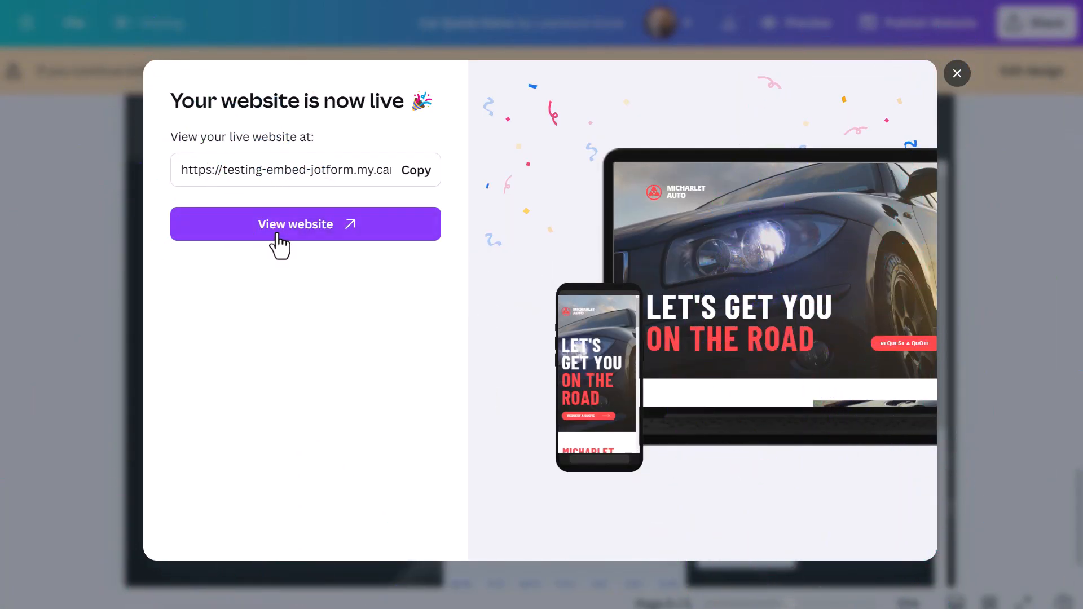
{"action": "left_click", "coordinate": [327, 233]}
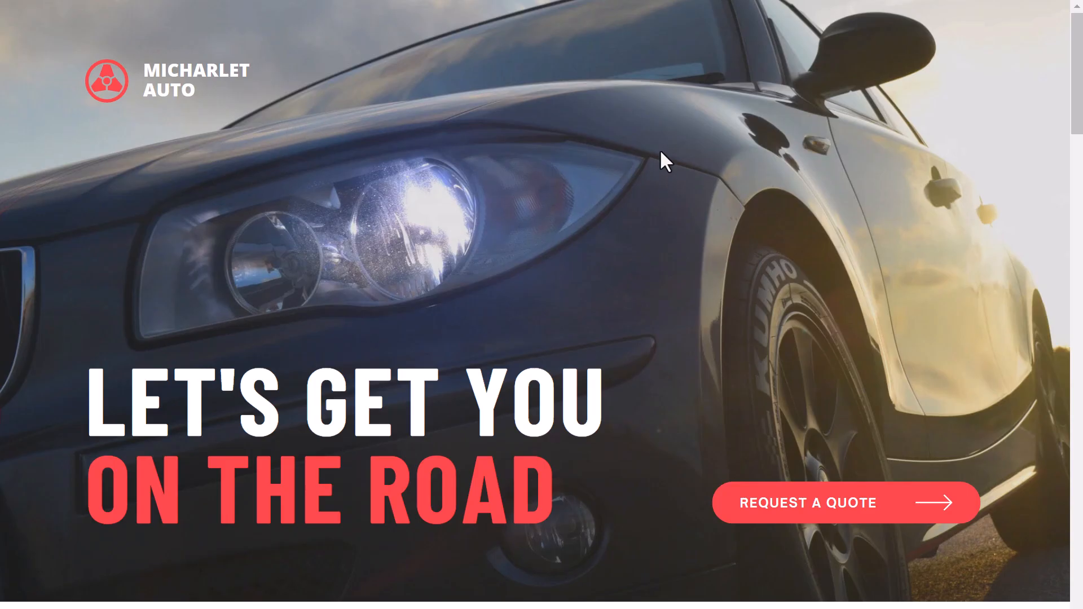
- Narrow the browser window to phone width and examine how the live site and its Get In Touch form adapt
{"action": "left_click_drag", "start_coordinate": [1074, 50], "coordinate": [1078, 601]}
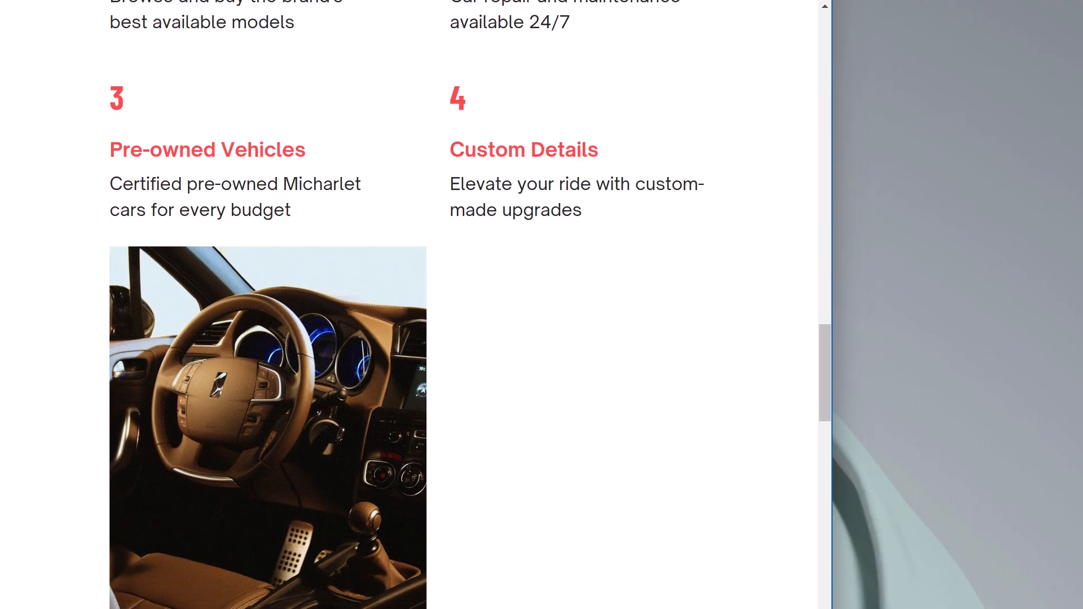
{"action": "left_click_drag", "start_coordinate": [832, 608], "coordinate": [388, 606]}
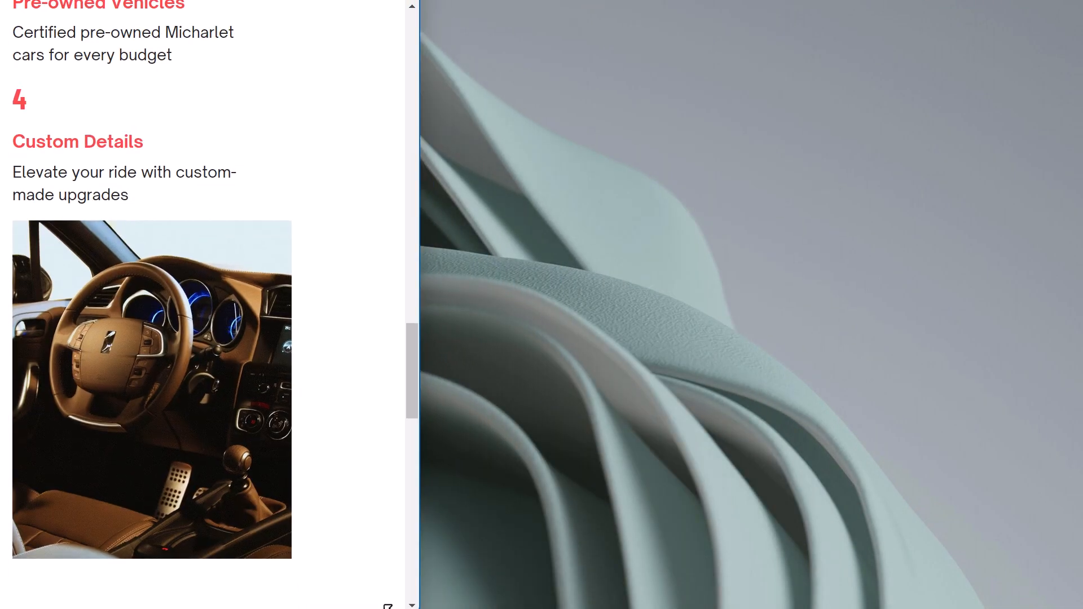
{"action": "scroll", "coordinate": [292, 408], "scroll_direction": "down", "scroll_amount": 15}
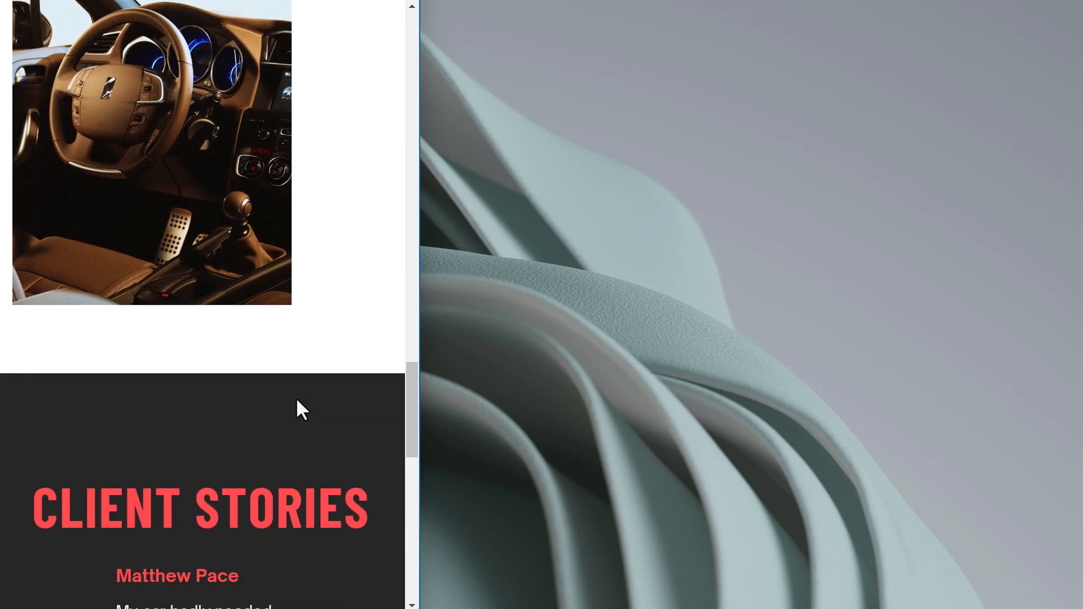
{"action": "scroll", "coordinate": [295, 397], "scroll_direction": "down", "scroll_amount": 5}
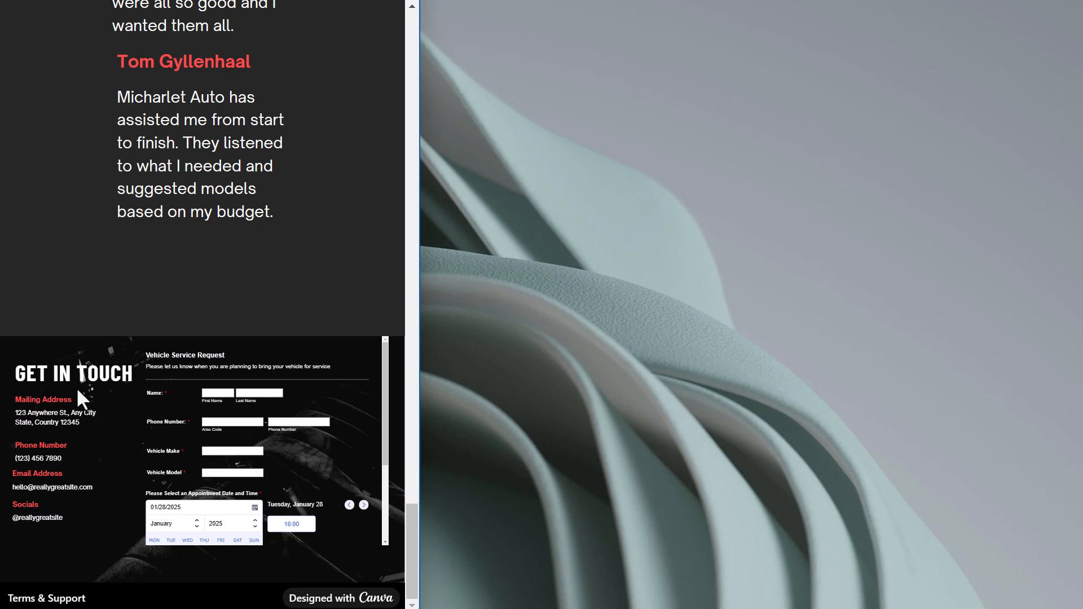
{"action": "scroll", "coordinate": [178, 491], "scroll_direction": "up", "scroll_amount": 7}
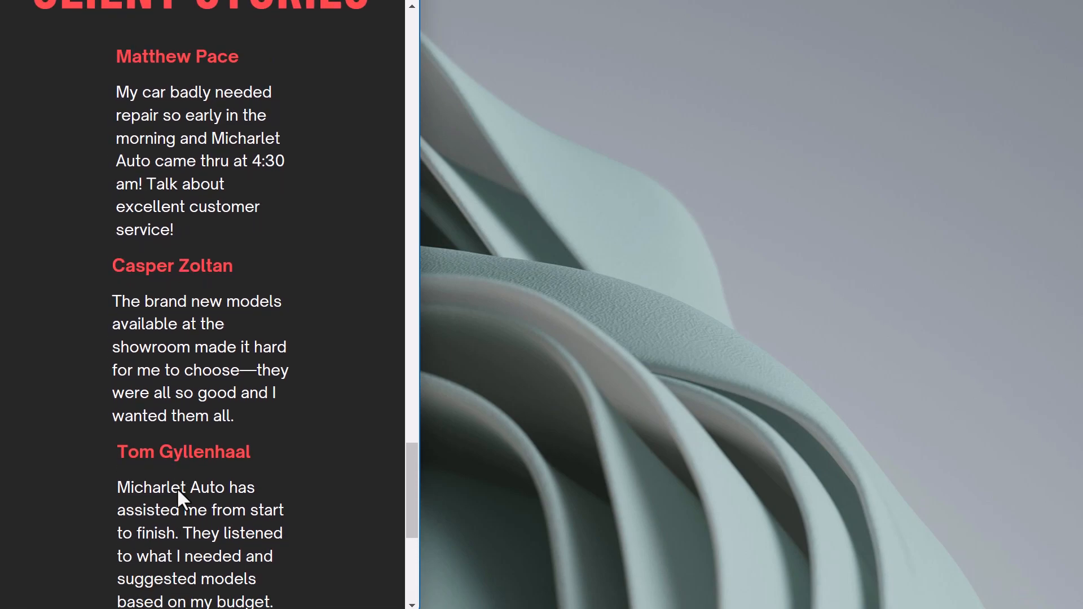
{"action": "scroll", "coordinate": [177, 488], "scroll_direction": "down", "scroll_amount": 5}
{"action": "scroll", "coordinate": [266, 482], "scroll_direction": "down", "scroll_amount": 3}
{"action": "scroll", "coordinate": [286, 469], "scroll_direction": "up", "scroll_amount": 3}
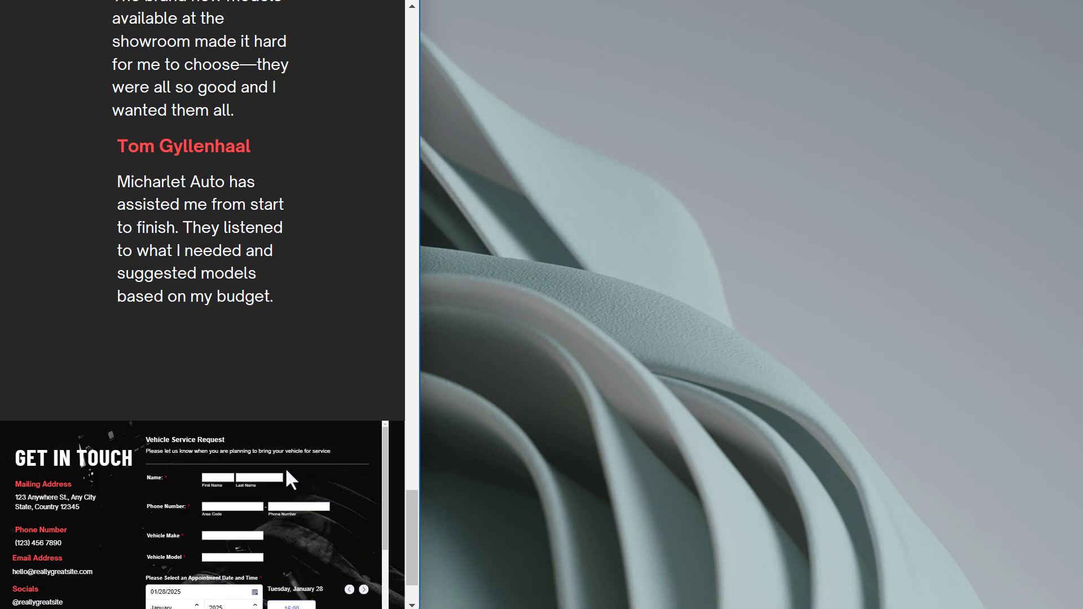
- Widen the browser window again and look through the embedded service request form at full size
{"action": "left_click_drag", "start_coordinate": [545, 607], "coordinate": [978, 488]}
{"action": "scroll", "coordinate": [935, 400], "scroll_direction": "down", "scroll_amount": 6}
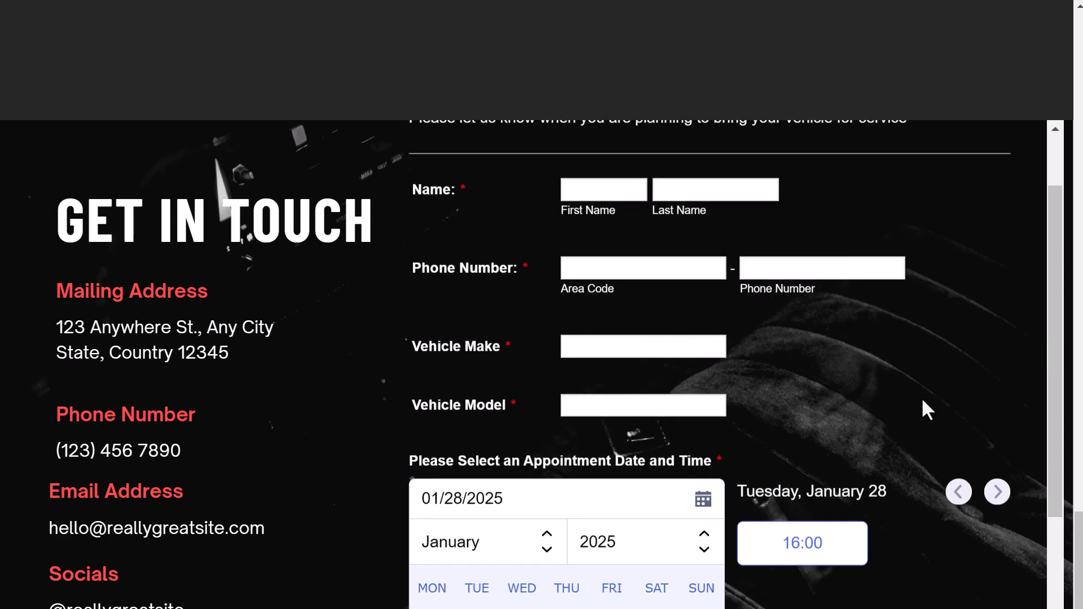
{"action": "scroll", "coordinate": [923, 401], "scroll_direction": "down", "scroll_amount": 2}
{"action": "scroll", "coordinate": [921, 399], "scroll_direction": "down", "scroll_amount": 3}
{"action": "scroll", "coordinate": [912, 401], "scroll_direction": "up", "scroll_amount": 5}
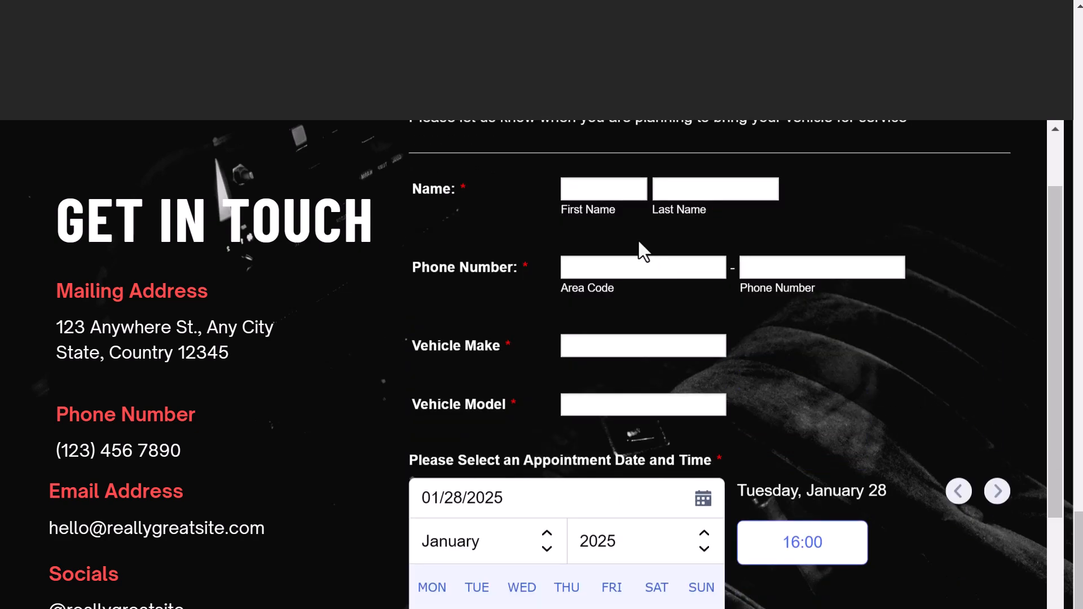
- Fill in the customer's first and last name, area code and phone number in the live form
{"action": "left_click", "coordinate": [606, 190]}
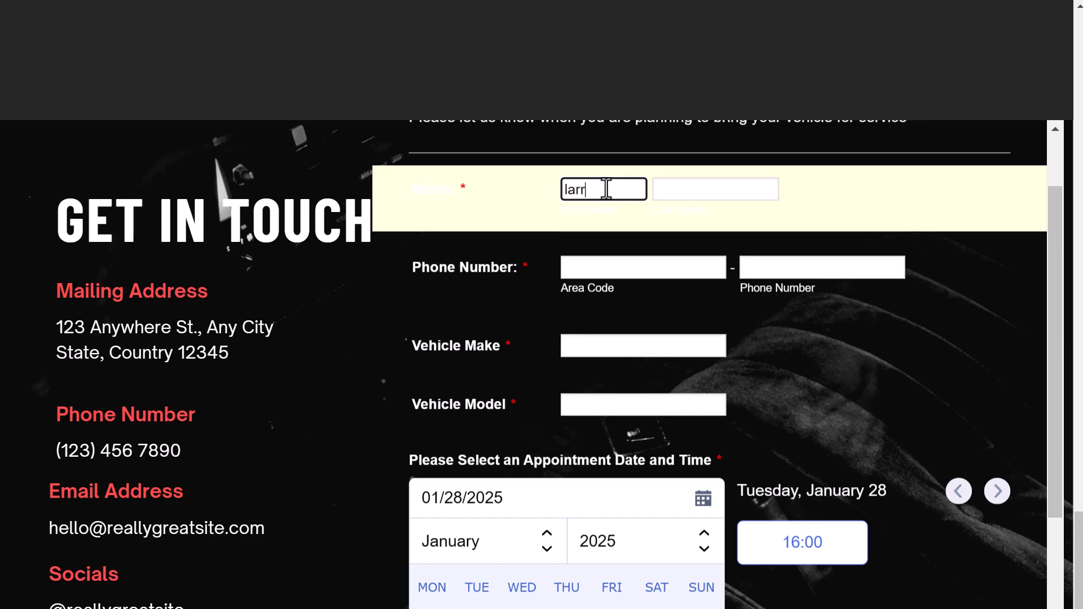
{"action": "key", "text": "Tab"}
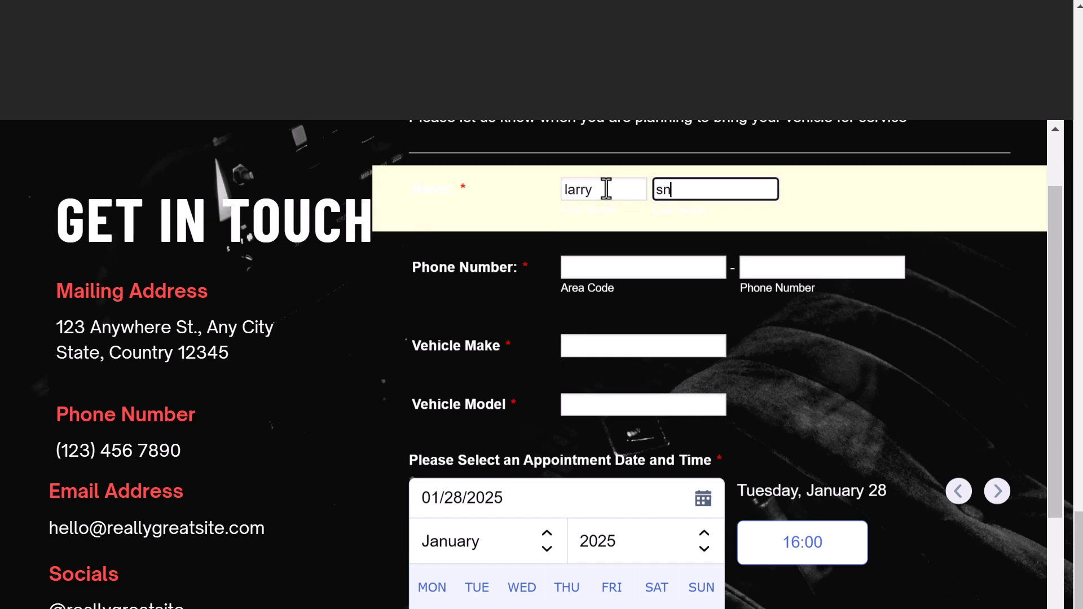
{"action": "key", "text": "Tab"}
{"action": "type", "text": "555"}
{"action": "key", "text": "Tab"}
{"action": "type", "text": "555-1212"}
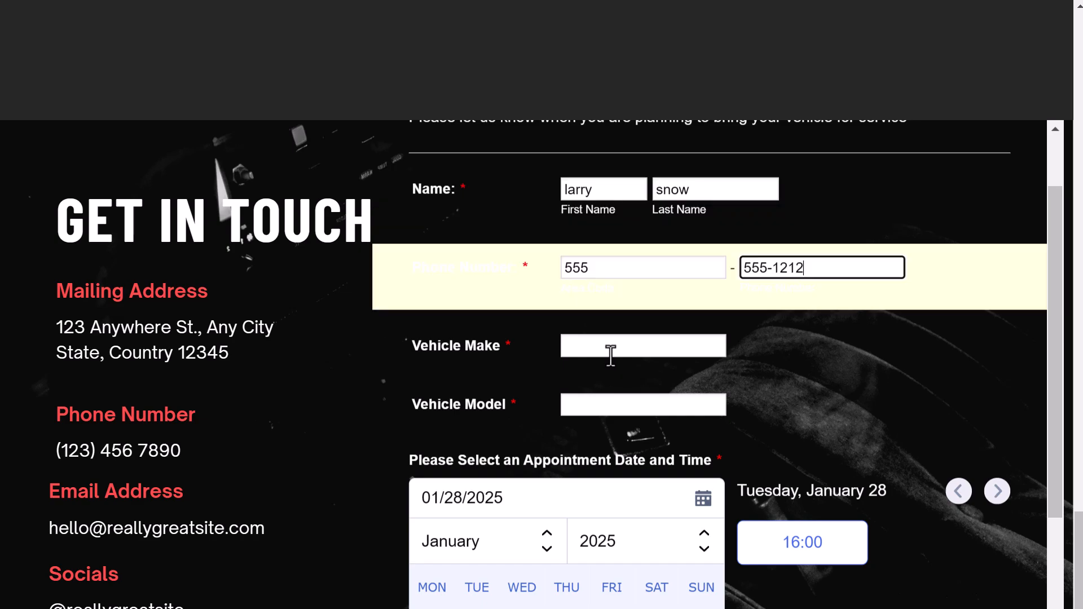
- Enter Chevy as the vehicle make and Corvette as the vehicle model in the live form
{"action": "left_click", "coordinate": [611, 348]}
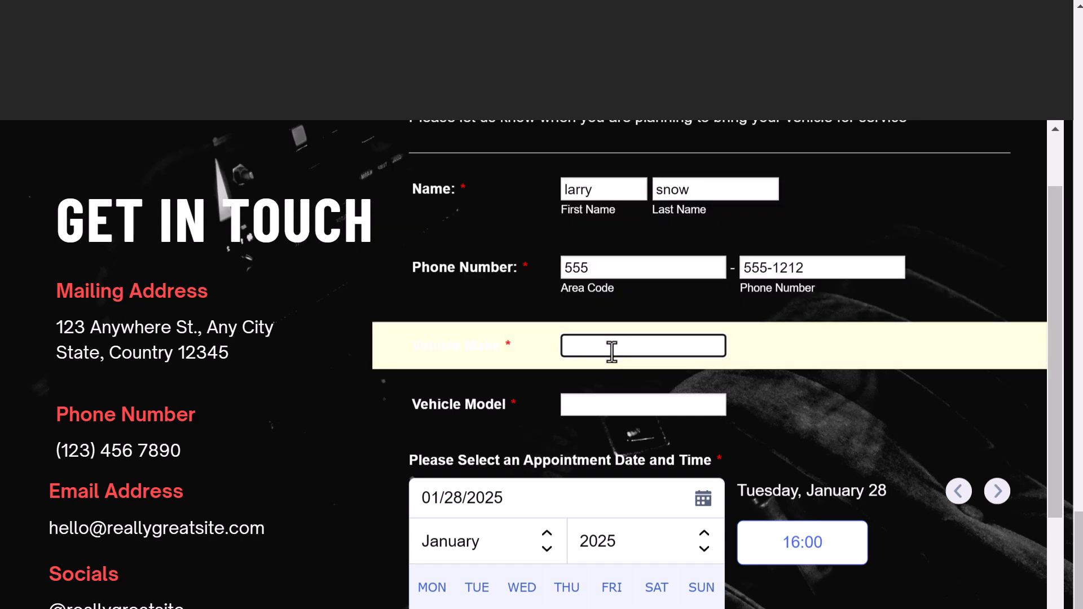
{"action": "type", "text": "Chevy"}
{"action": "key", "text": "Tab"}
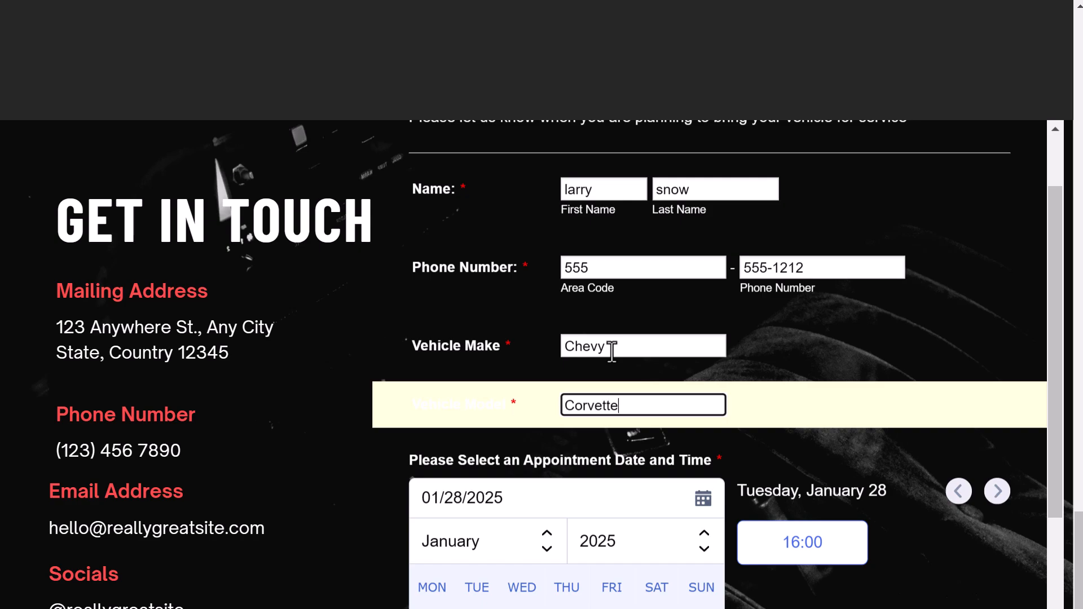
{"action": "left_click", "coordinate": [829, 472]}
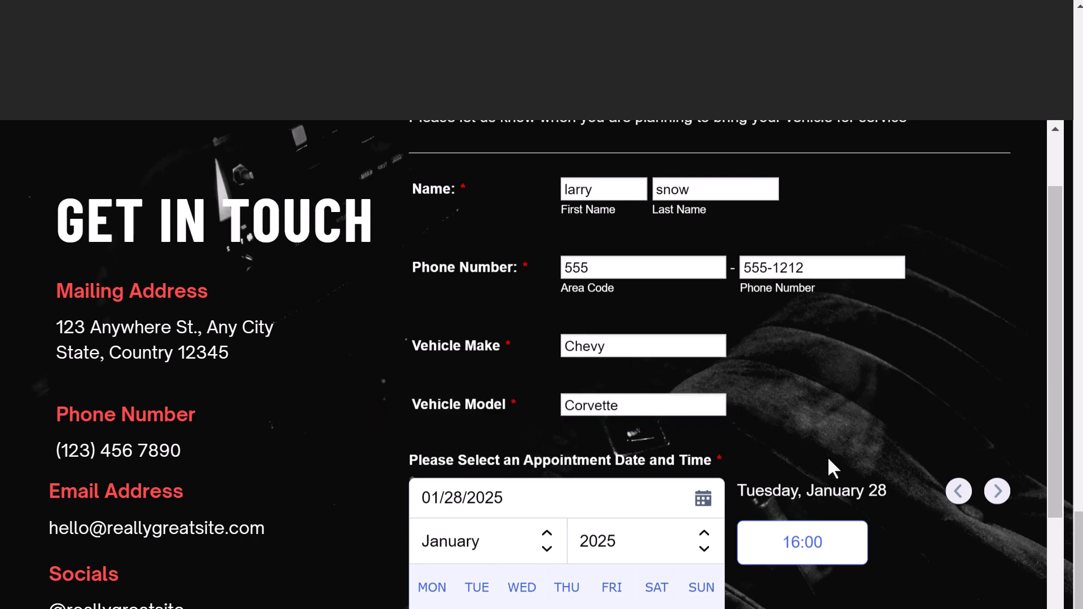
- Book the appointment for Thursday, January 30, 2025 at 09:00 and submit the service request
{"action": "scroll", "coordinate": [826, 455], "scroll_direction": "down", "scroll_amount": 3}
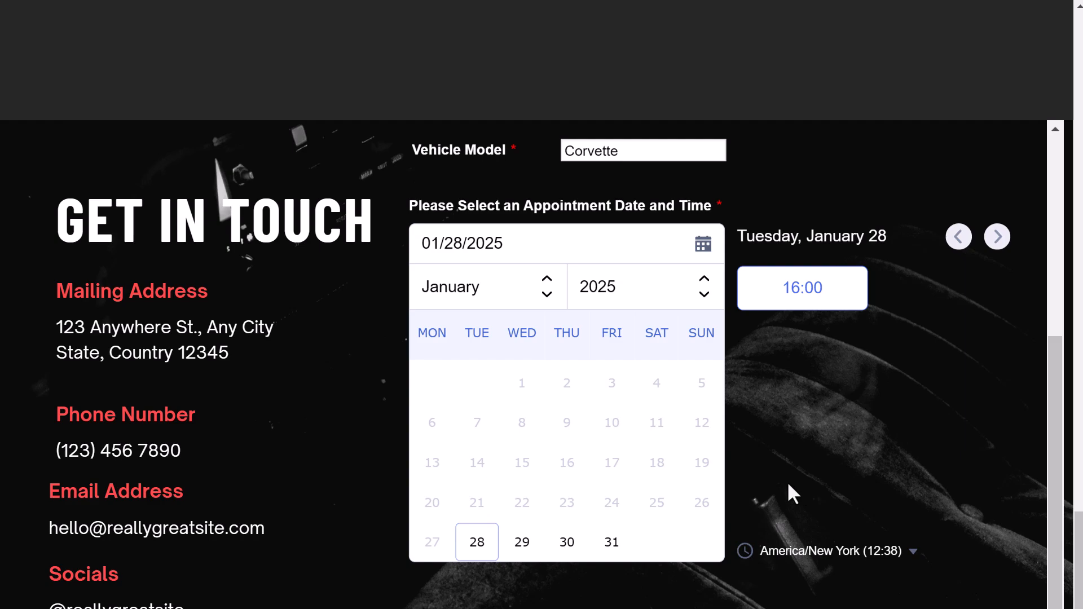
{"action": "left_click", "coordinate": [566, 546]}
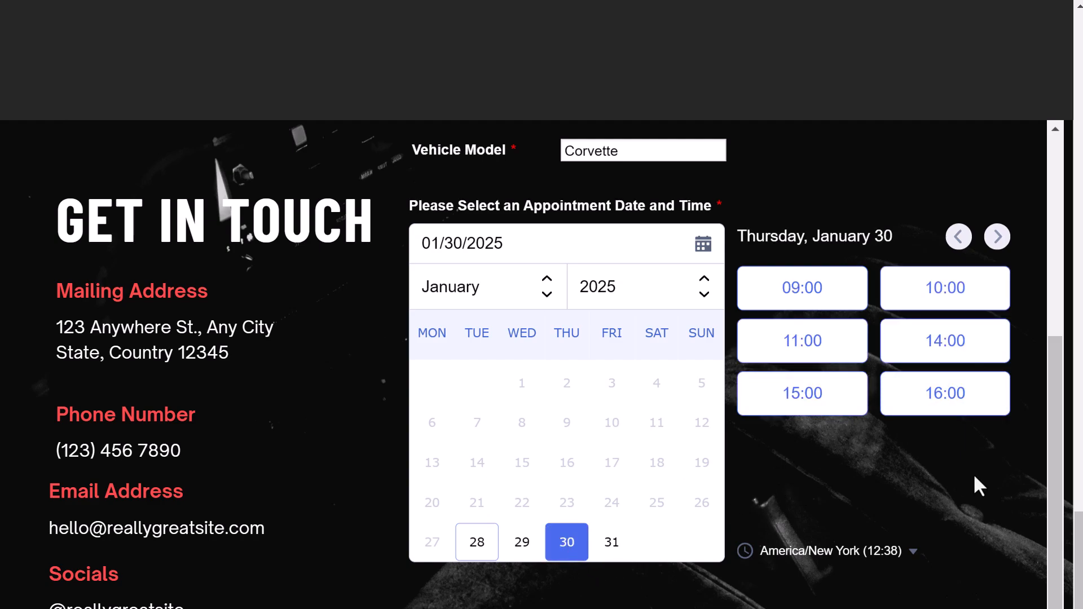
{"action": "left_click", "coordinate": [829, 309]}
{"action": "scroll", "coordinate": [827, 474], "scroll_direction": "down", "scroll_amount": 3}
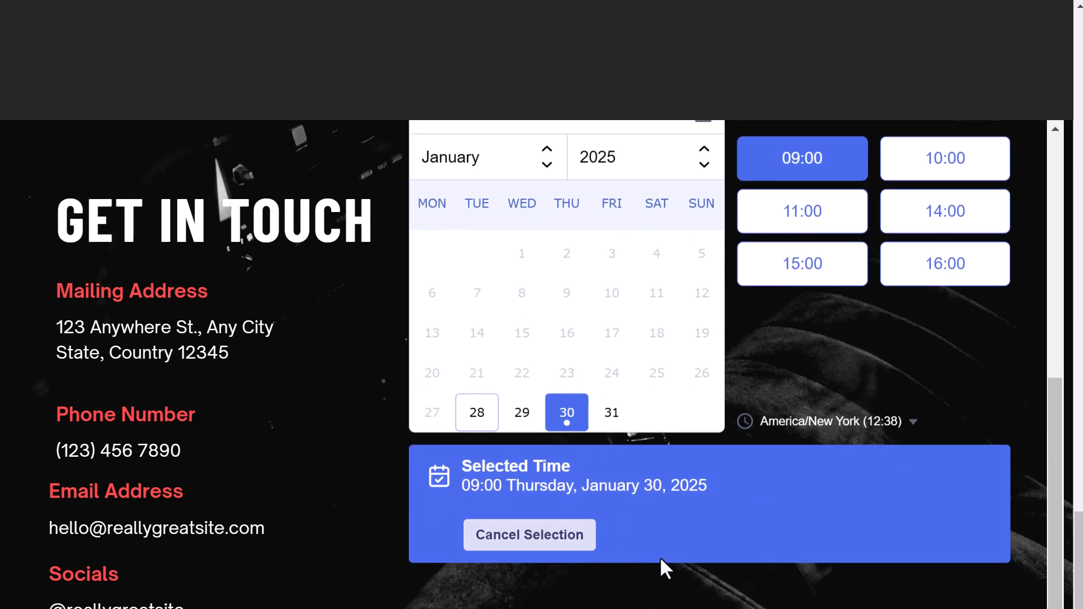
{"action": "scroll", "coordinate": [798, 603], "scroll_direction": "down", "scroll_amount": 1}
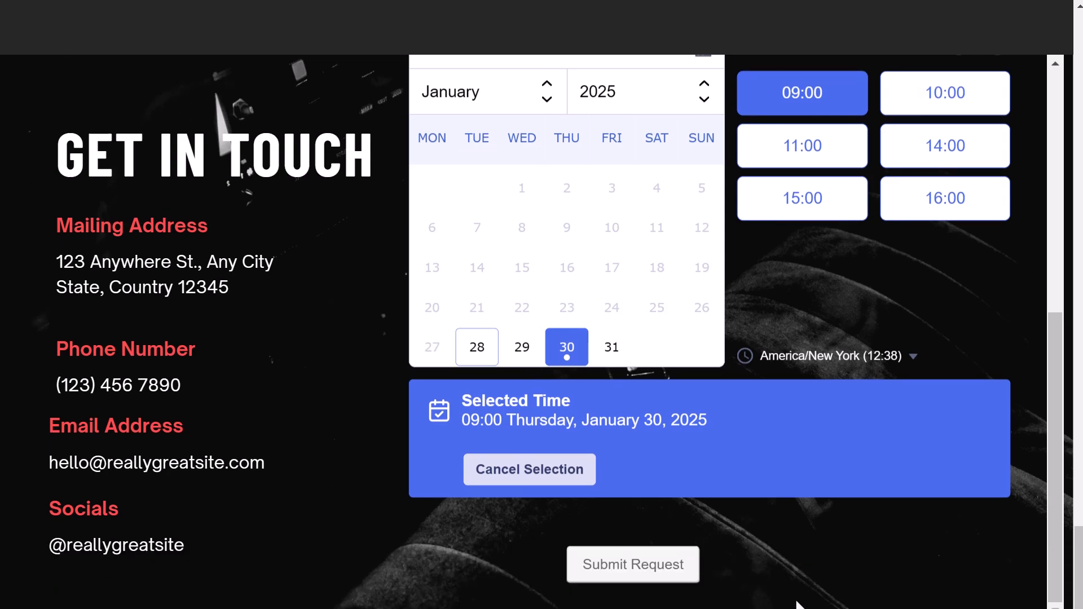
{"action": "left_click", "coordinate": [653, 571]}
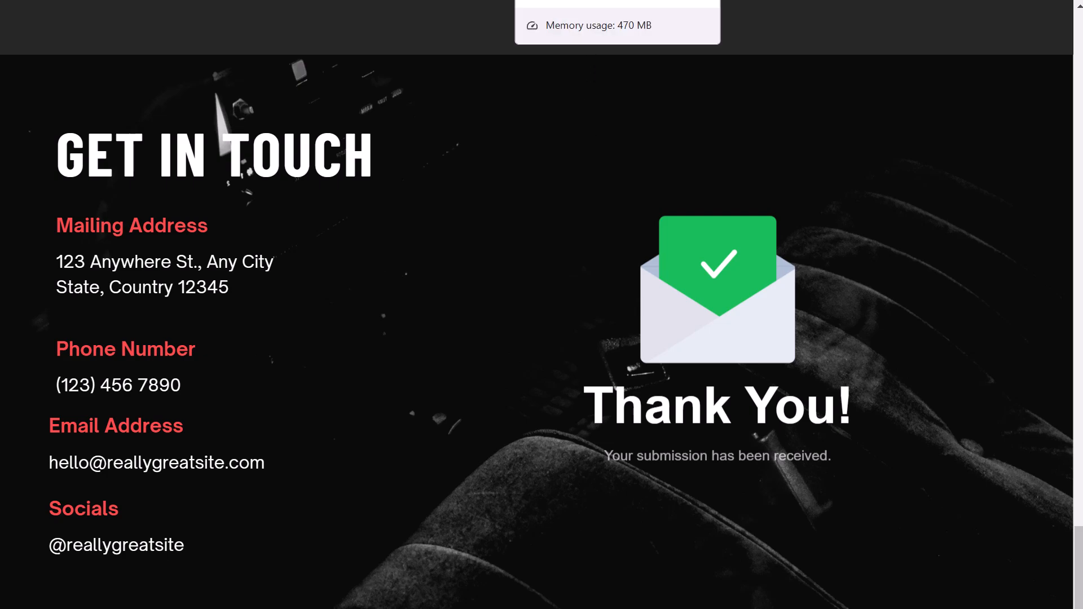
- Switch to the Jotform form builder and review the form's email notification and Thank You page settings
{"action": "left_click", "coordinate": [592, 0]}
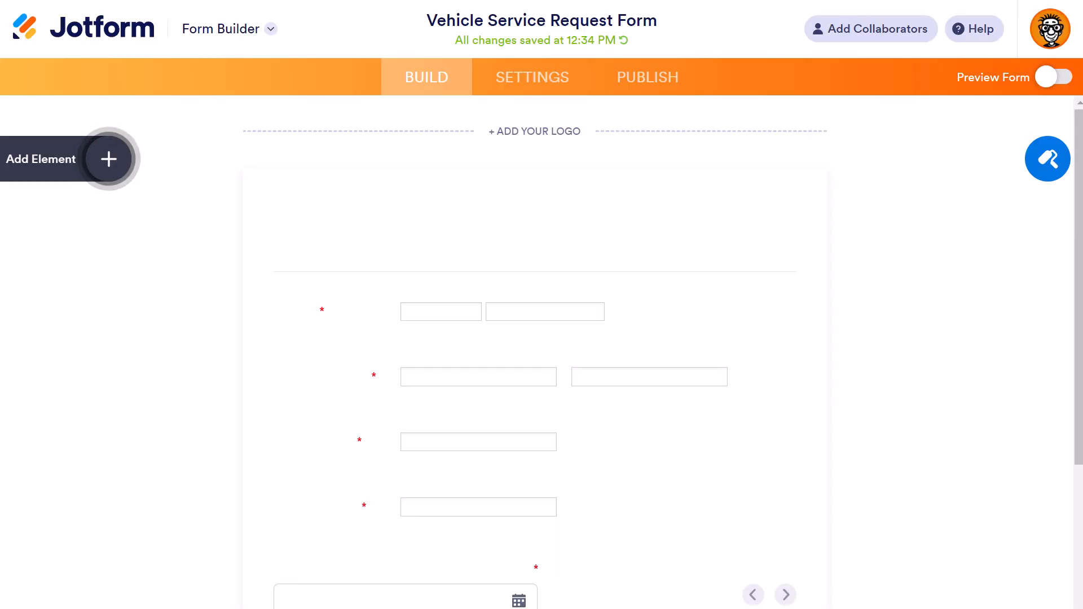
{"action": "left_click", "coordinate": [562, 84]}
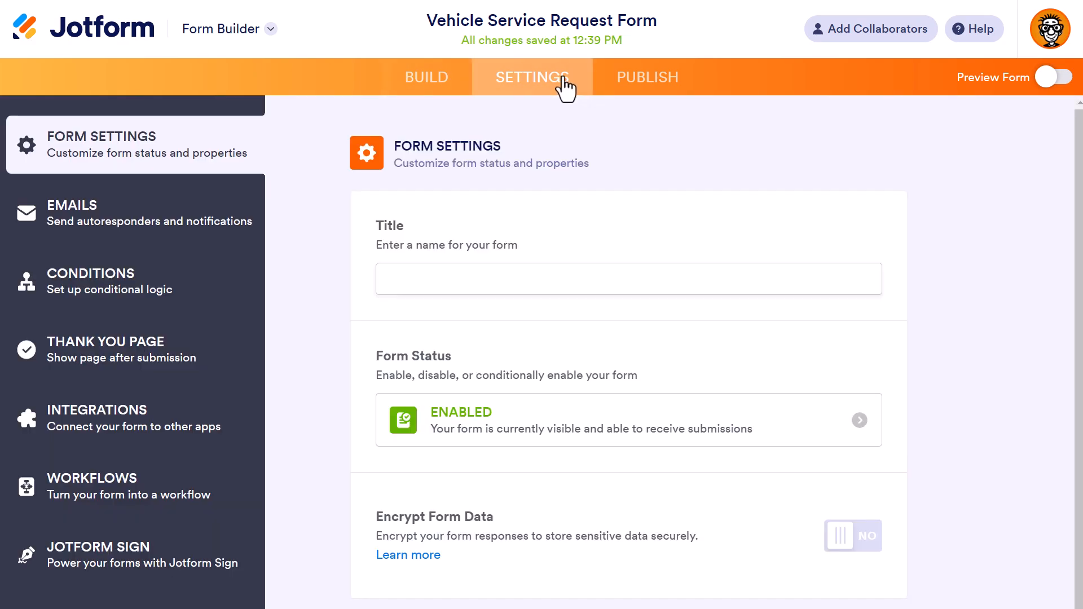
{"action": "left_click", "coordinate": [117, 229]}
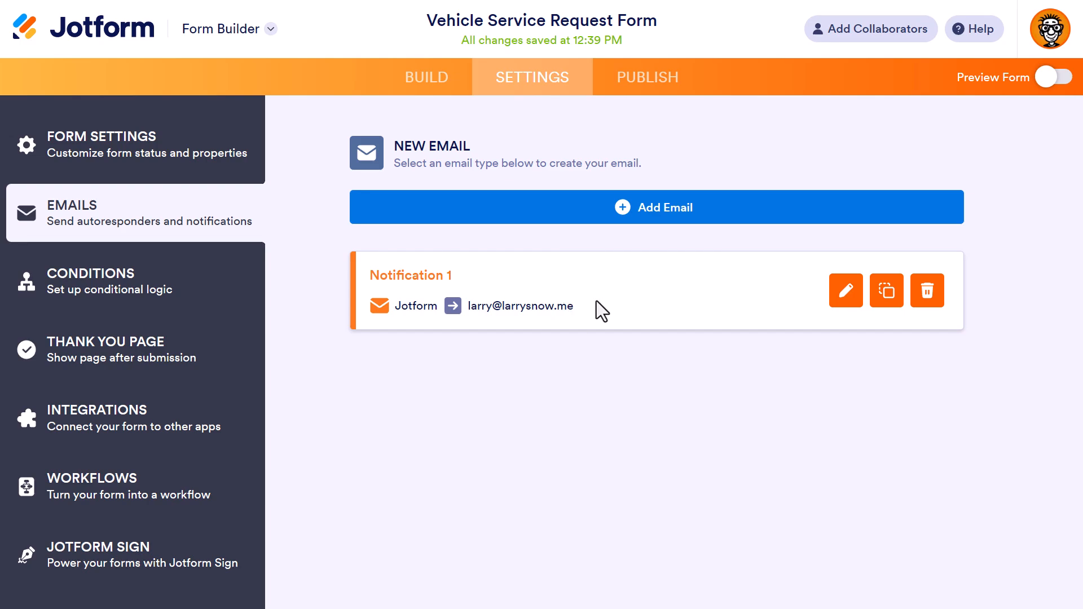
{"action": "left_click", "coordinate": [172, 366]}
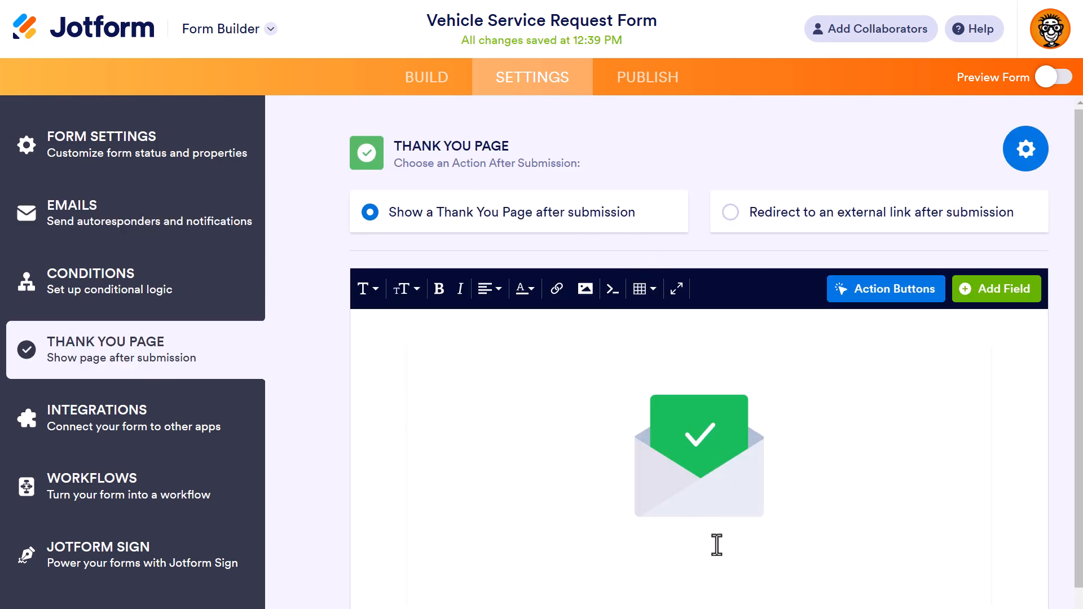
{"action": "left_click", "coordinate": [487, 543]}
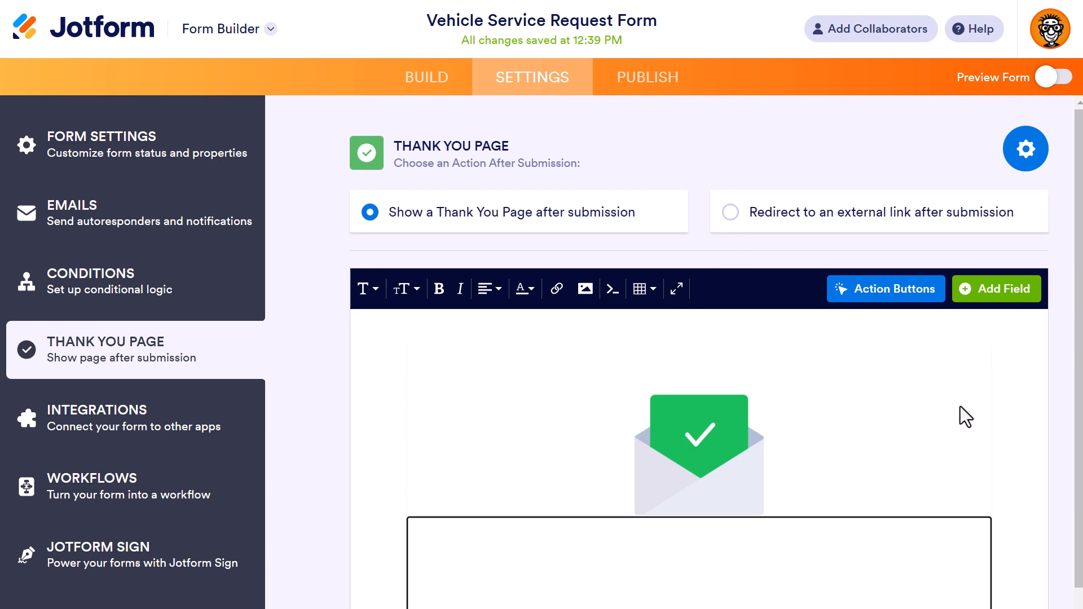
{"action": "left_click", "coordinate": [968, 392]}
{"action": "left_click", "coordinate": [772, 132]}
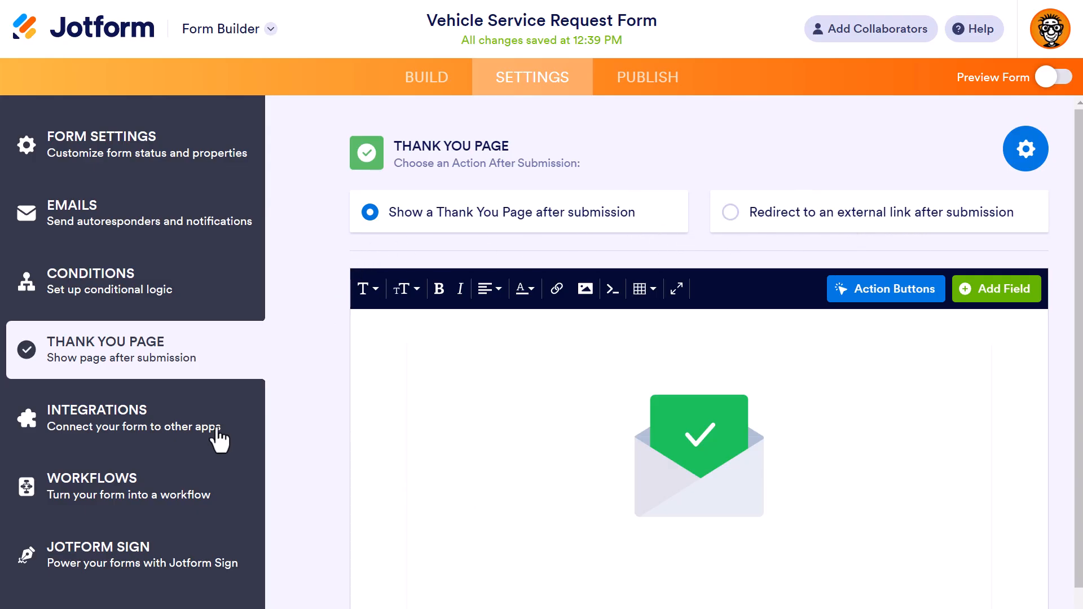
- Browse the app integrations available for the Vehicle Service Request Form
{"action": "left_click", "coordinate": [138, 438]}
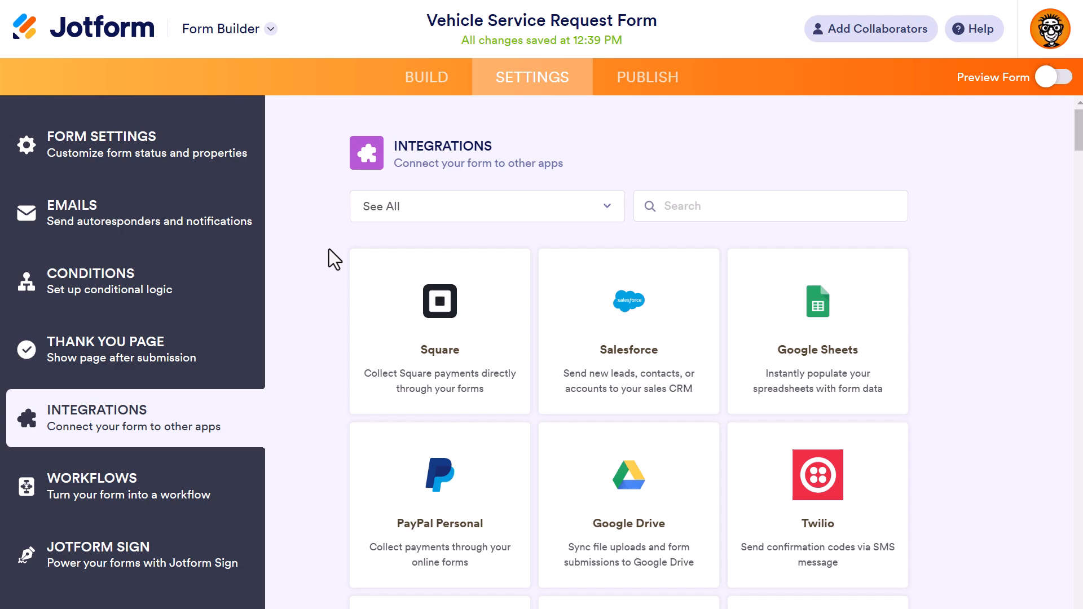
{"action": "scroll", "coordinate": [329, 249], "scroll_direction": "down", "scroll_amount": 2}
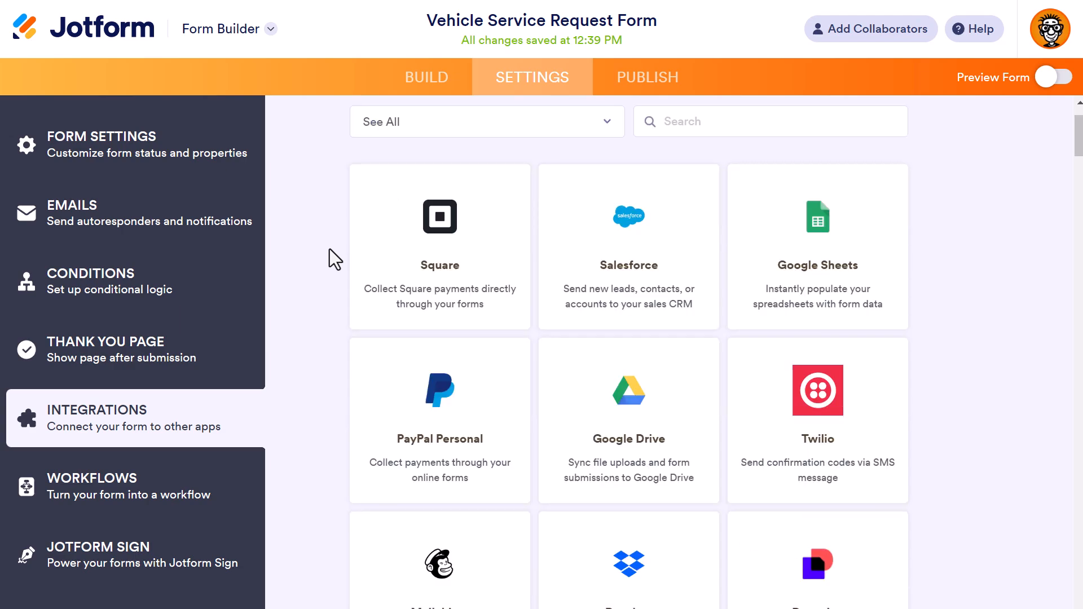
{"action": "scroll", "coordinate": [330, 249], "scroll_direction": "down", "scroll_amount": 4}
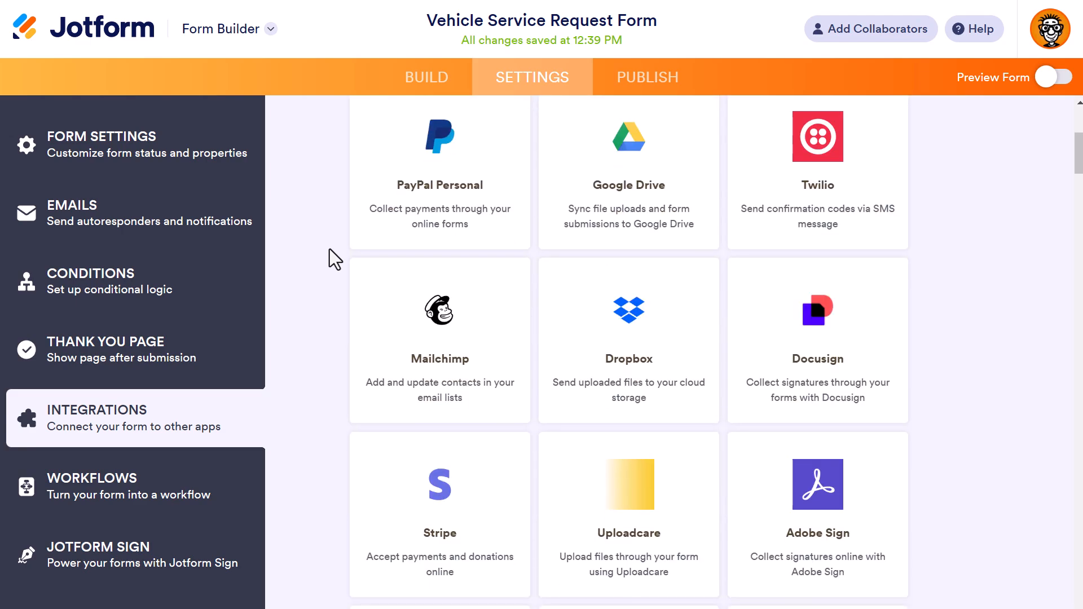
{"action": "scroll", "coordinate": [329, 249], "scroll_direction": "down", "scroll_amount": 5}
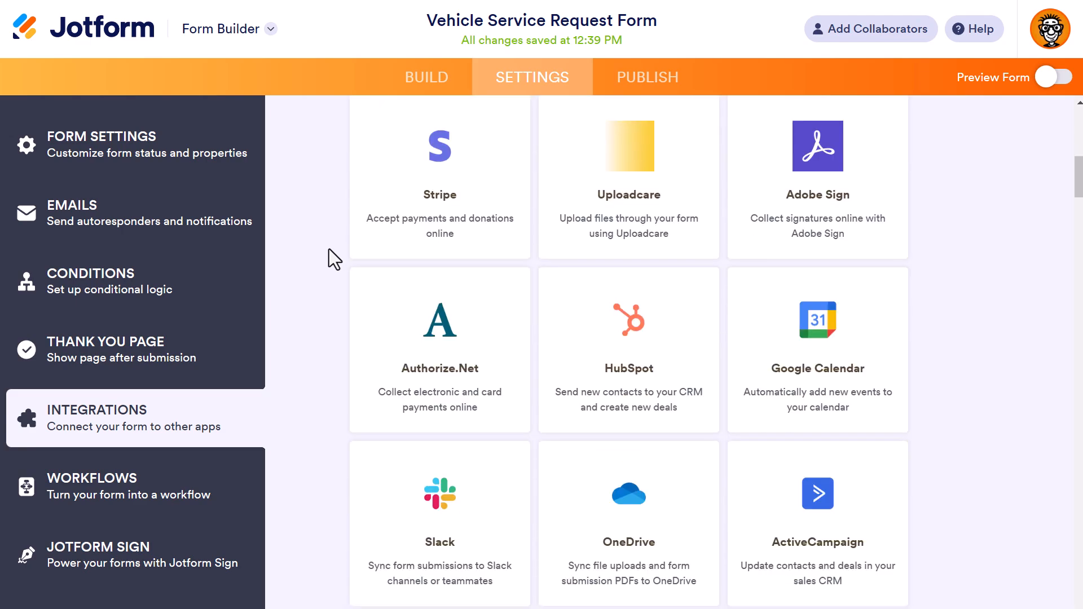
- Open the form's workflow for editing in the Workflow Builder
{"action": "left_click", "coordinate": [121, 493]}
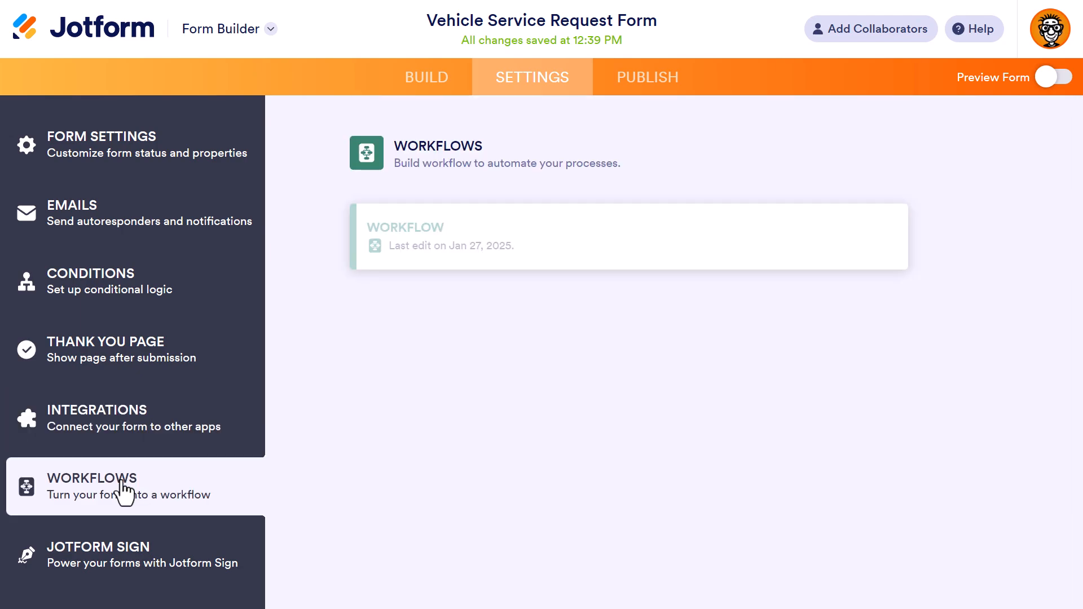
{"action": "mouse_move", "coordinate": [420, 244]}
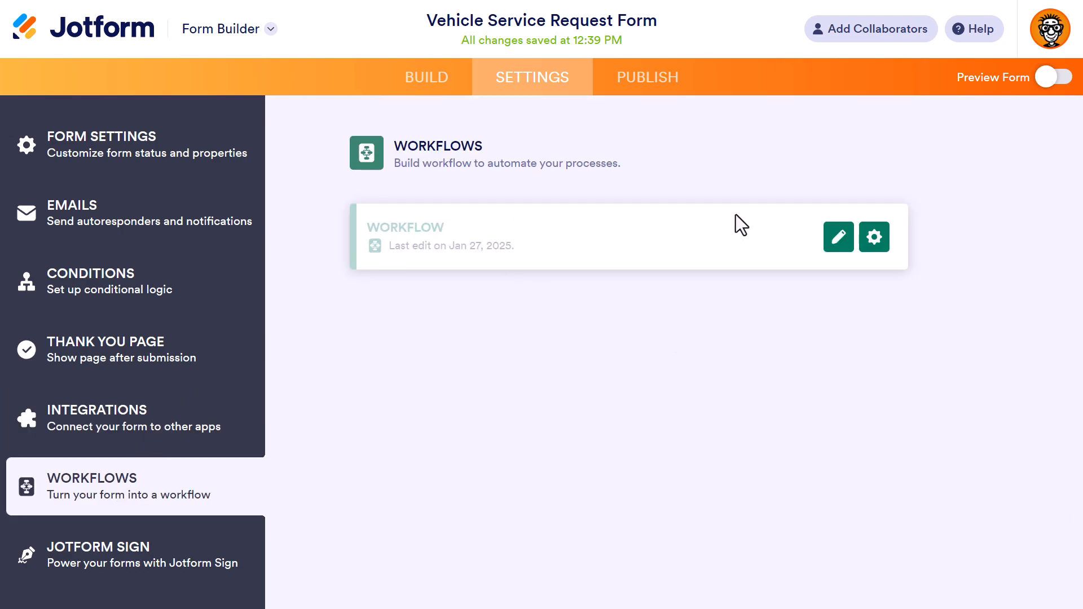
{"action": "left_click", "coordinate": [839, 245]}
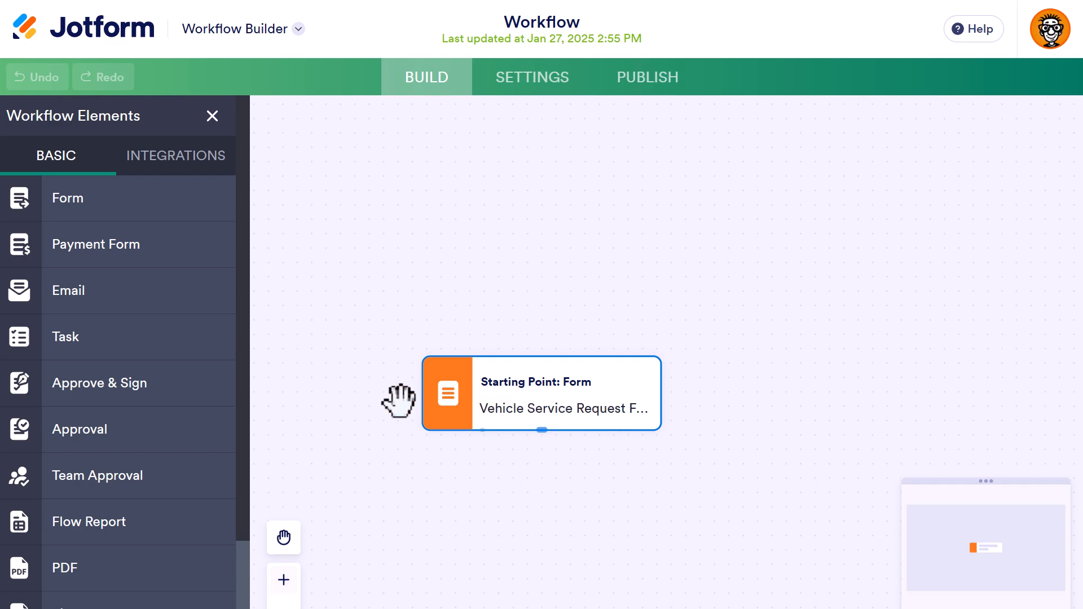
{"action": "scroll", "coordinate": [150, 300], "scroll_direction": "down", "scroll_amount": 2}
{"action": "scroll", "coordinate": [150, 299], "scroll_direction": "up", "scroll_amount": 2}
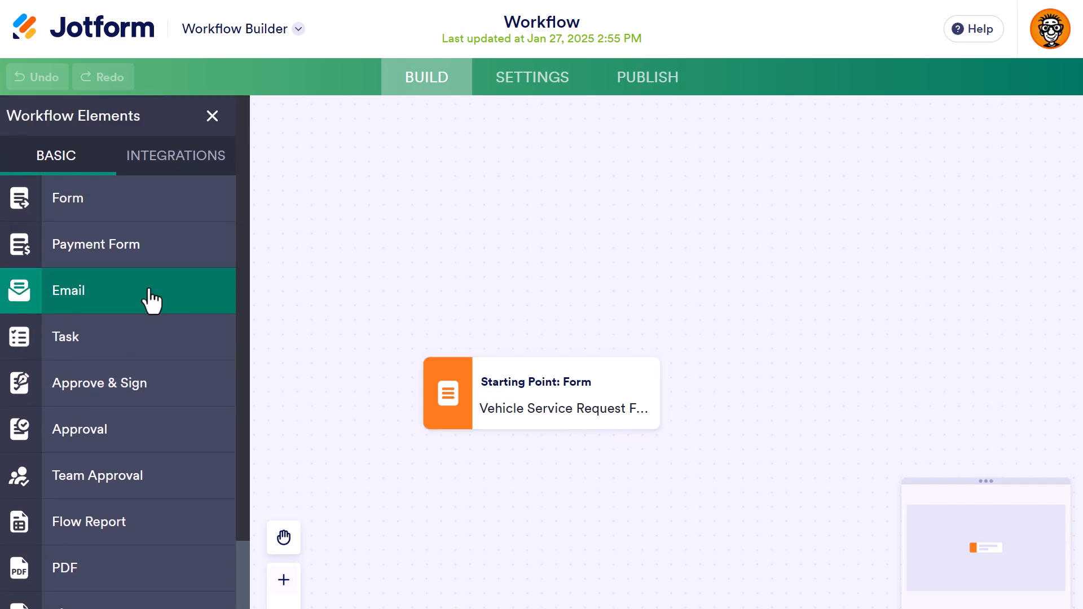
- Add an Approval element below the workflow's form starting point and look through the logic elements
{"action": "scroll", "coordinate": [140, 398], "scroll_direction": "down", "scroll_amount": 2}
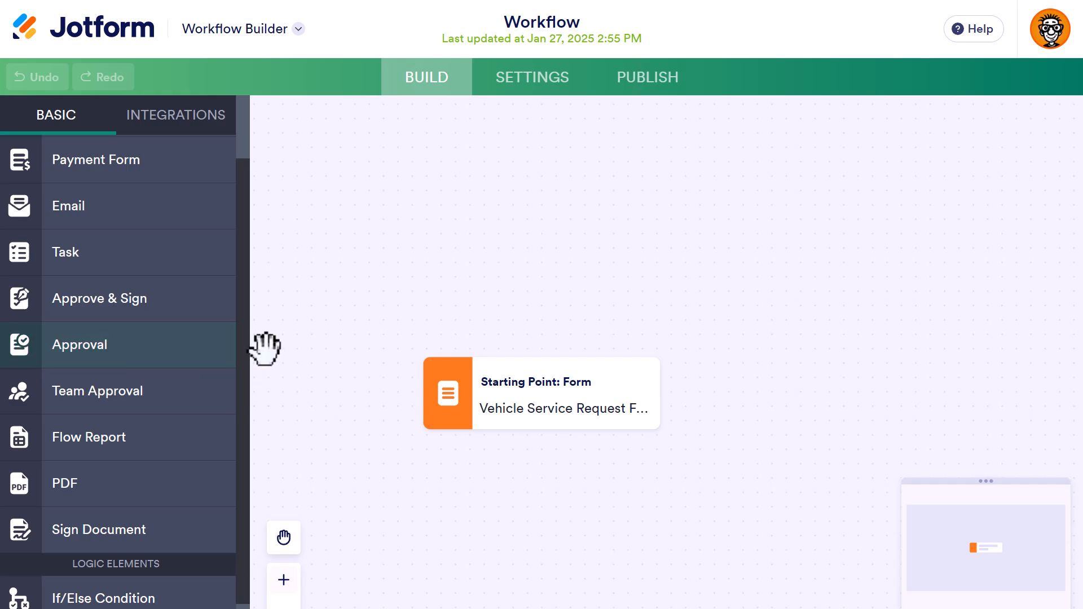
{"action": "left_click_drag", "start_coordinate": [90, 356], "coordinate": [512, 484]}
{"action": "scroll", "coordinate": [812, 418], "scroll_direction": "down", "scroll_amount": 3}
{"action": "scroll", "coordinate": [812, 419], "scroll_direction": "up", "scroll_amount": 2}
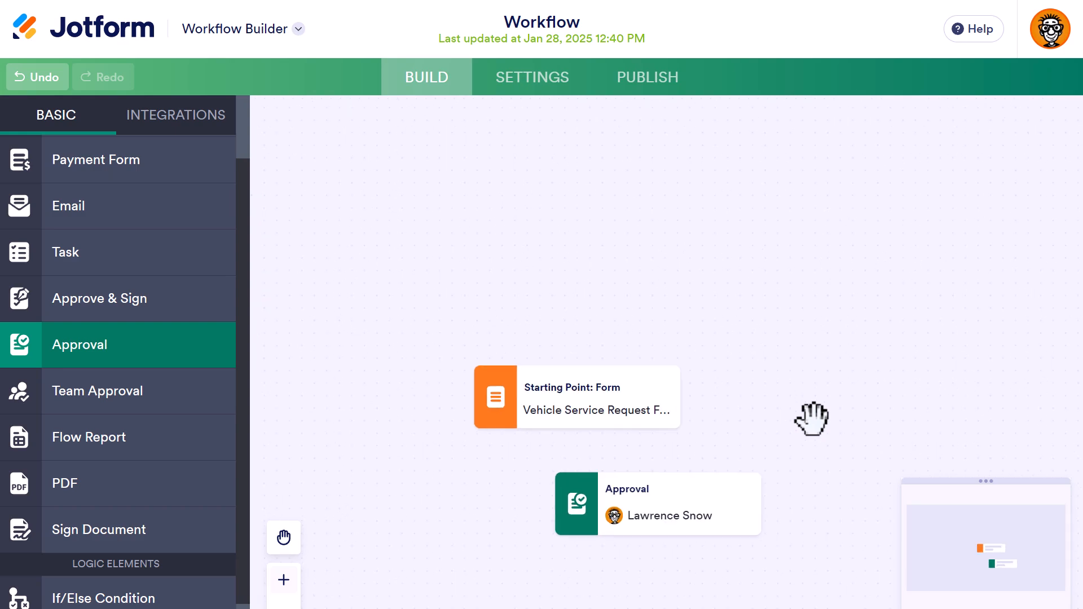
{"action": "scroll", "coordinate": [135, 505], "scroll_direction": "down", "scroll_amount": 2}
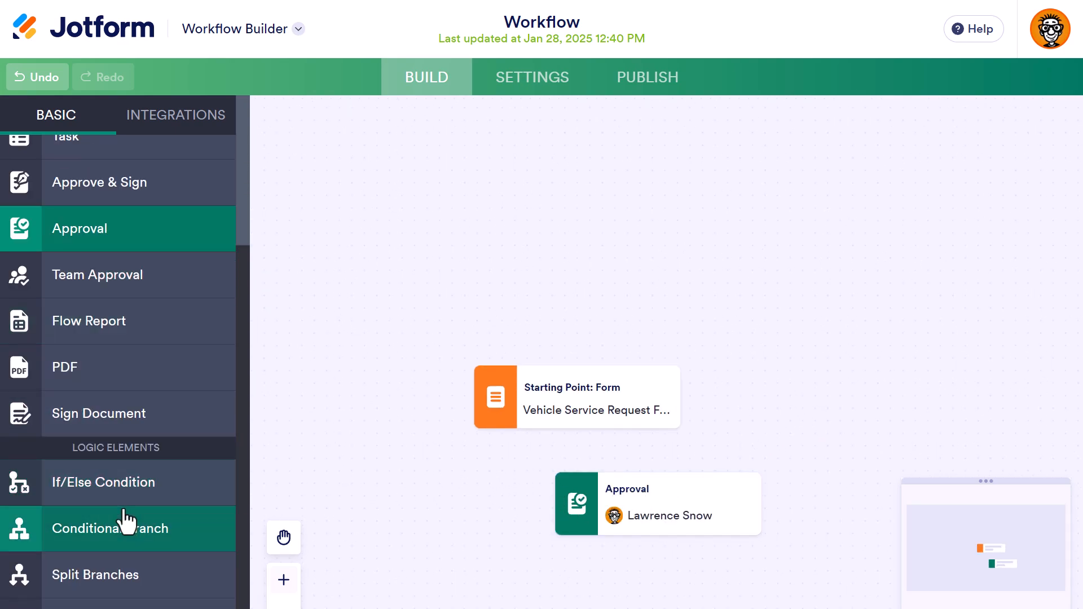
{"action": "left_click_drag", "start_coordinate": [148, 491], "coordinate": [416, 394]}
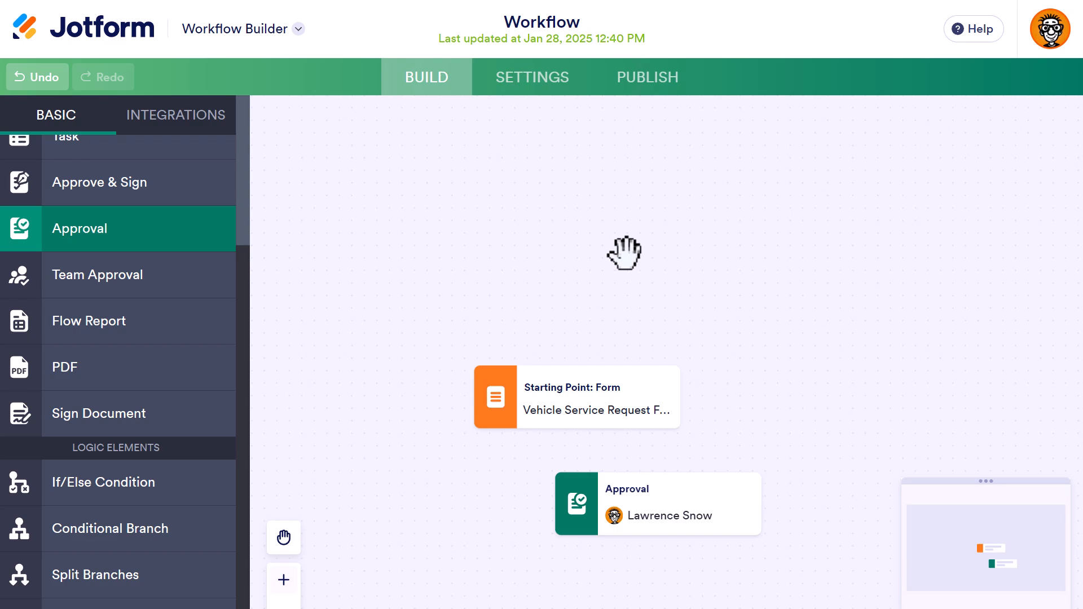
- Switch back to Canva, dismiss the website publishing confirmation, and look through the embedded form in the design
{"action": "left_click", "coordinate": [527, 90]}
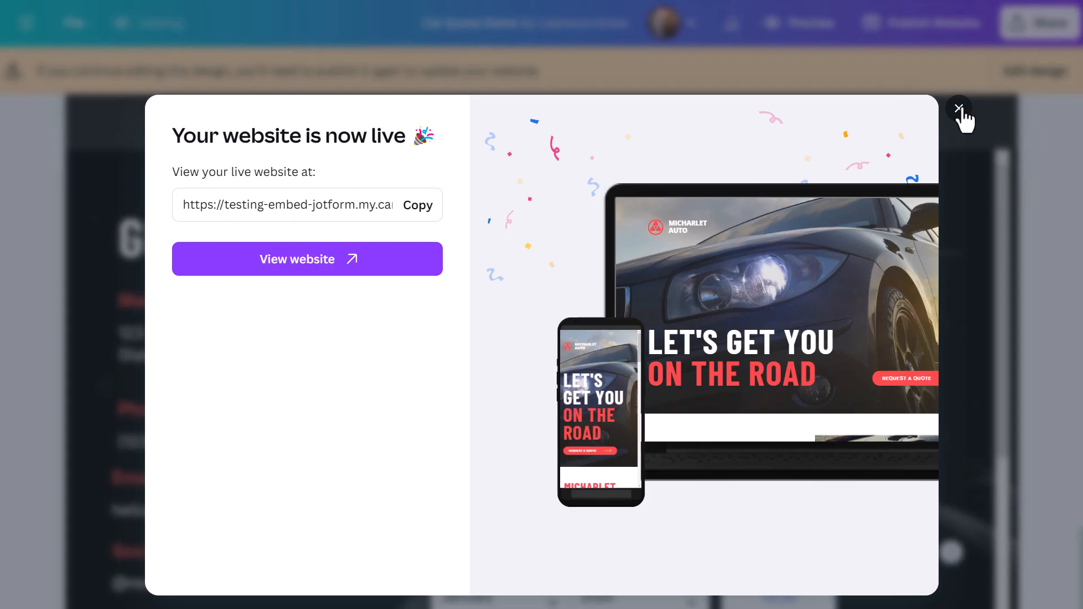
{"action": "left_click", "coordinate": [958, 108]}
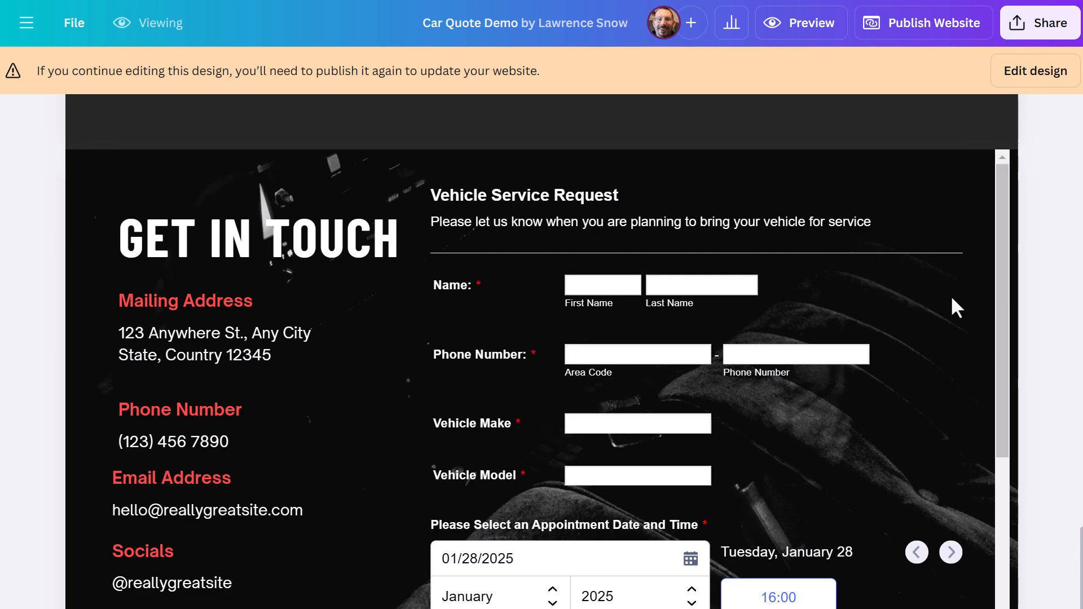
{"action": "scroll", "coordinate": [952, 299], "scroll_direction": "down", "scroll_amount": 2}
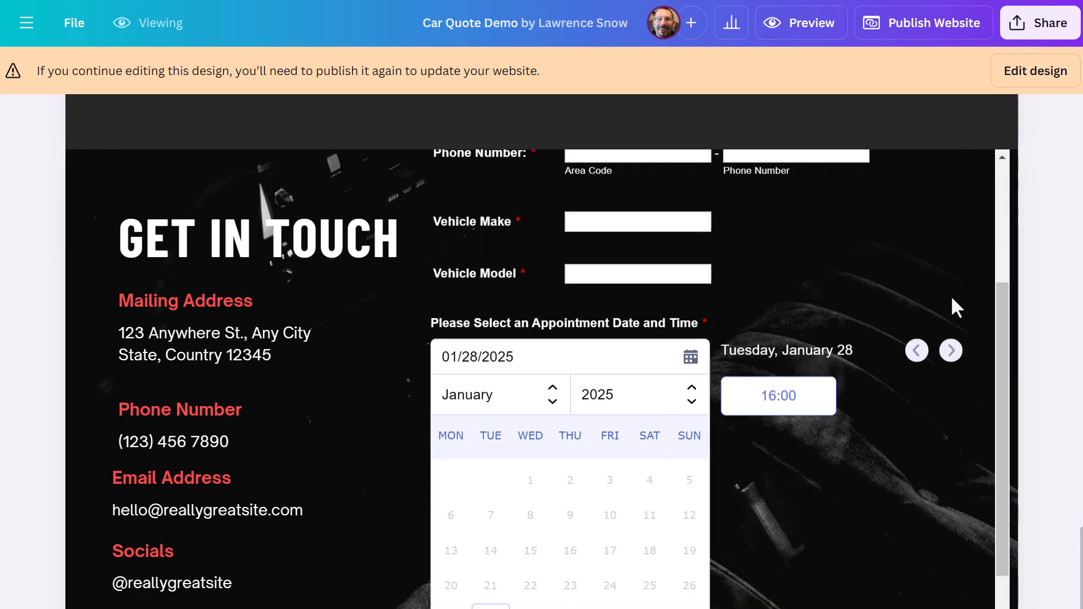
{"action": "scroll", "coordinate": [951, 298], "scroll_direction": "up", "scroll_amount": 2}
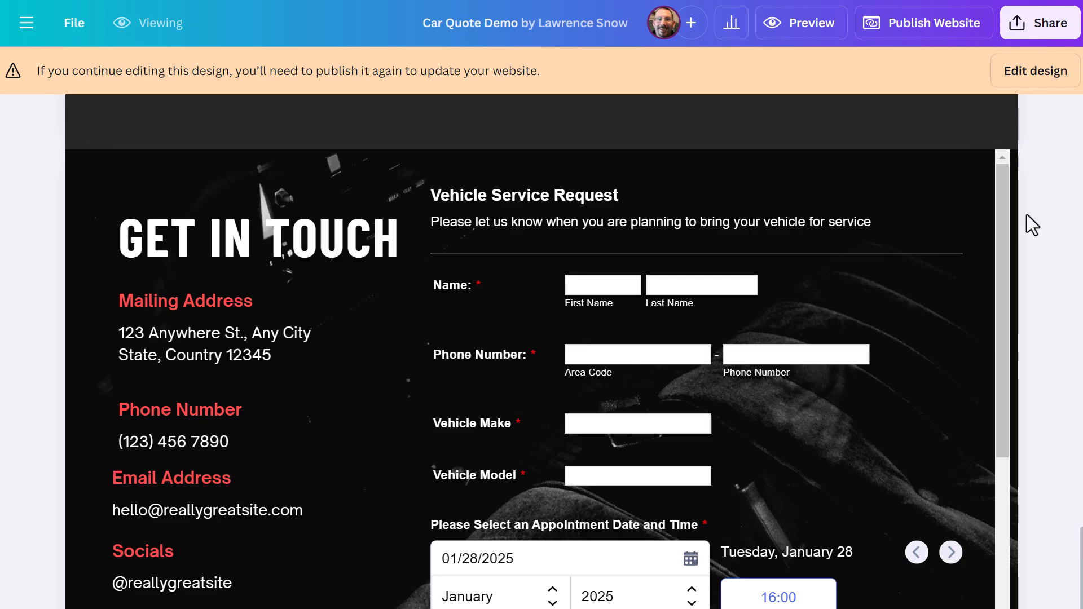
{"action": "left_click_drag", "start_coordinate": [1000, 186], "coordinate": [994, 246]}
{"action": "scroll", "coordinate": [990, 237], "scroll_direction": "up", "scroll_amount": 3}
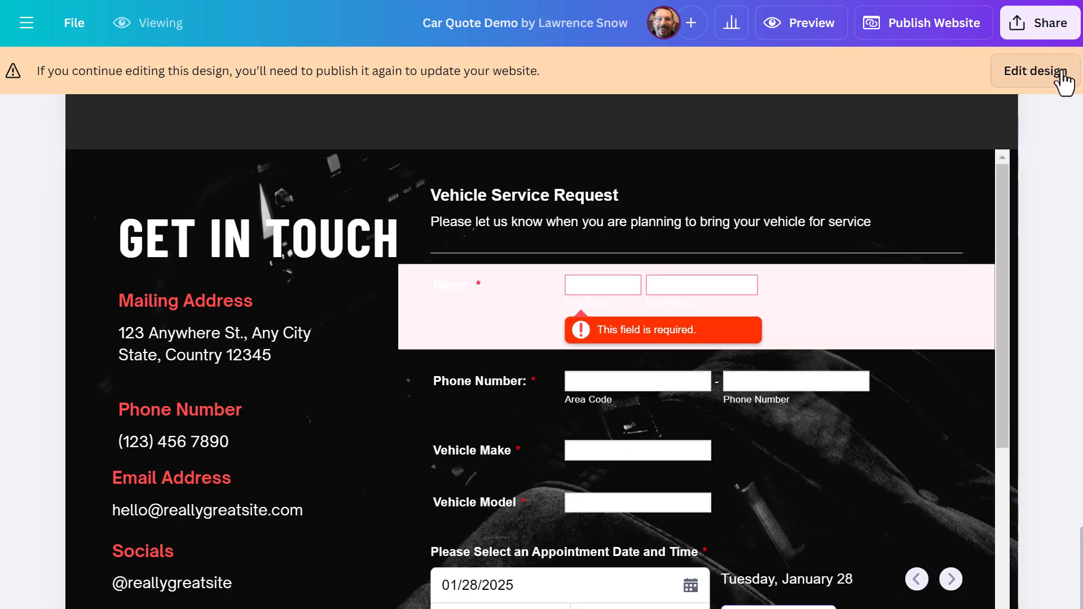
- Reopen the Car Quote Demo design for editing and move the embedded Jotform slightly up and to the left
{"action": "left_click", "coordinate": [1064, 79]}
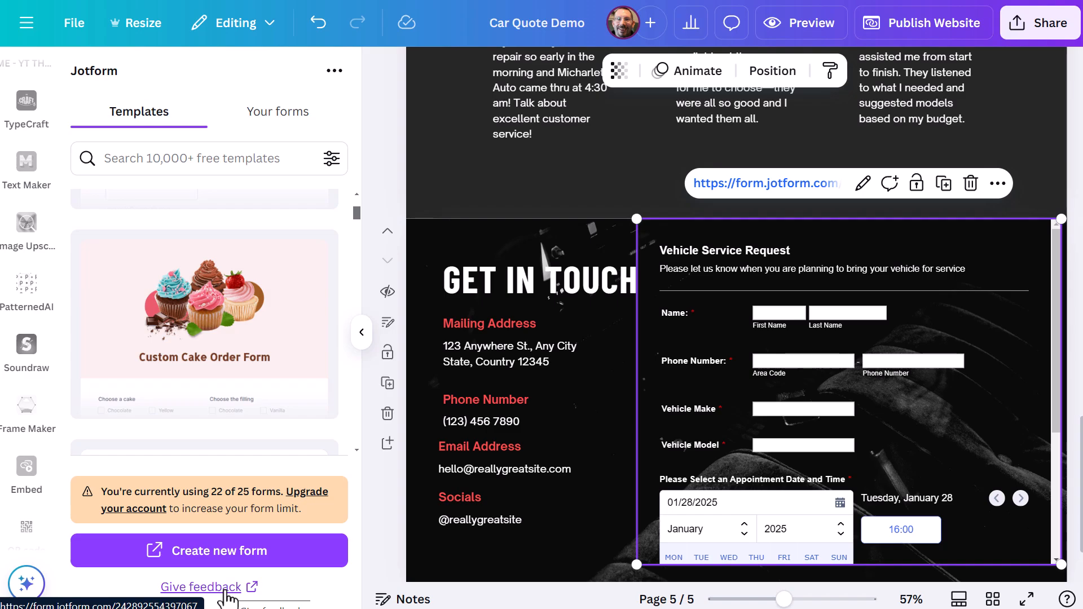
{"action": "left_click_drag", "start_coordinate": [1059, 319], "coordinate": [1050, 304]}
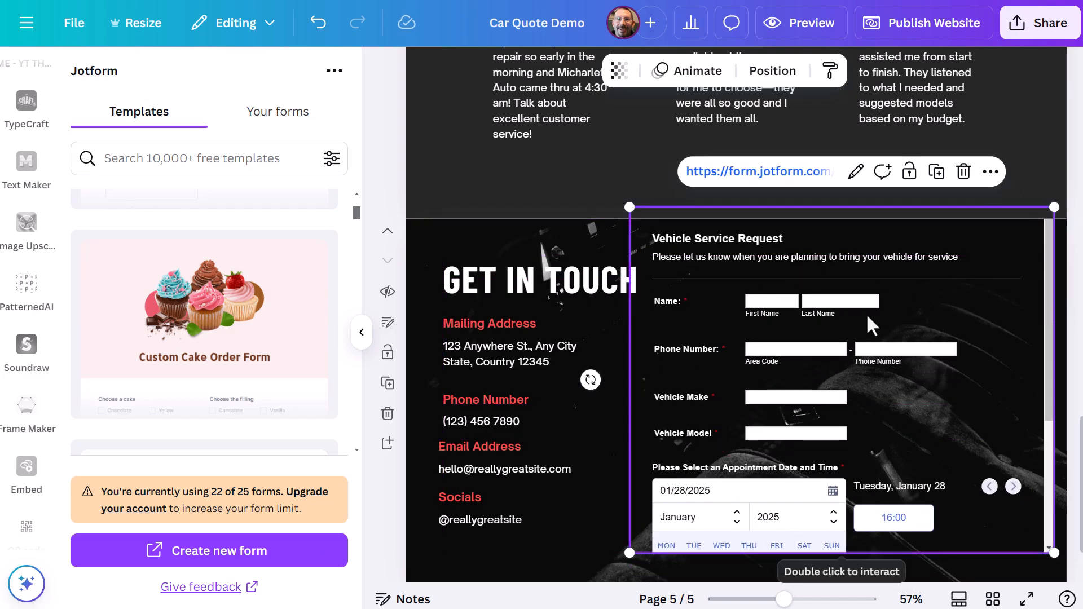